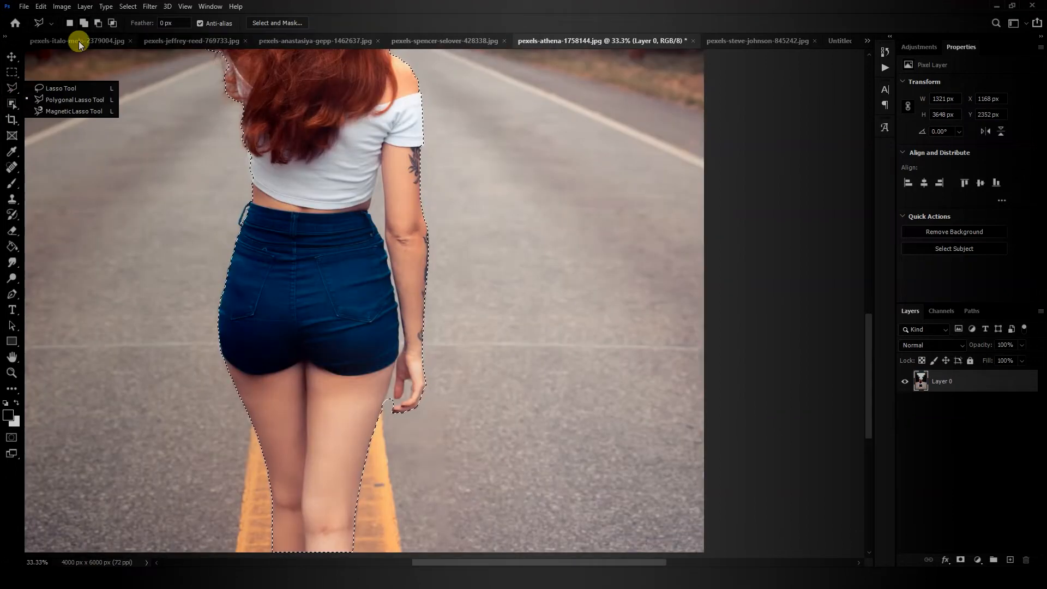
Trace the background gap between the woman's torso and her right arm and hand with the Pen tool
left_click(33, 99)
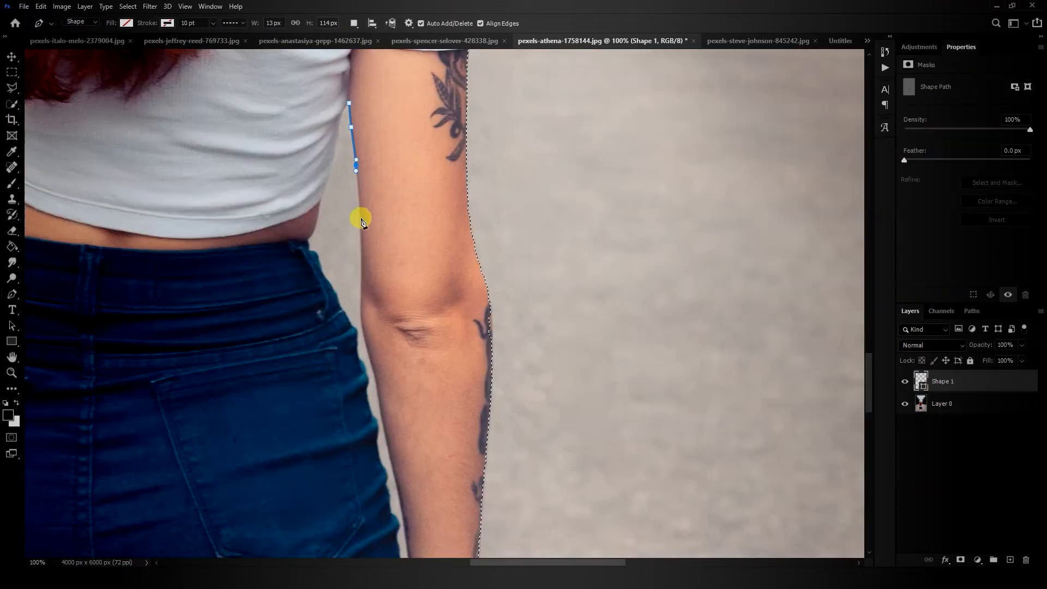
left_click(360, 218)
left_click(360, 259)
left_click_drag(403, 292, 411, 117)
left_click(370, 130)
left_click(375, 168)
left_click(387, 213)
left_click(393, 256)
left_click_drag(441, 407, 468, 262)
left_click(454, 297)
left_click(453, 326)
left_click(441, 351)
left_click(437, 347)
left_click(437, 337)
left_click(438, 322)
left_click(438, 310)
left_click(437, 294)
left_click(438, 283)
left_click(438, 272)
left_click(439, 264)
left_click(437, 250)
left_click(435, 229)
left_click(434, 219)
left_click_drag(425, 182, 386, 328)
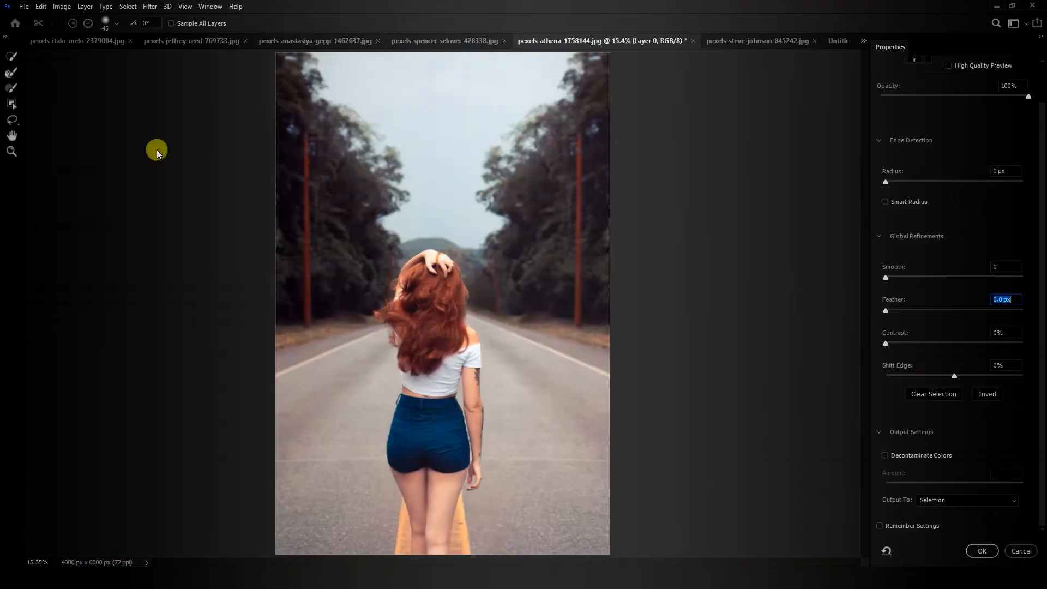
Refine the woman's selection in Select and Mask using the On Black view, Smooth 7 and Decontaminate Colors
left_click(928, 94)
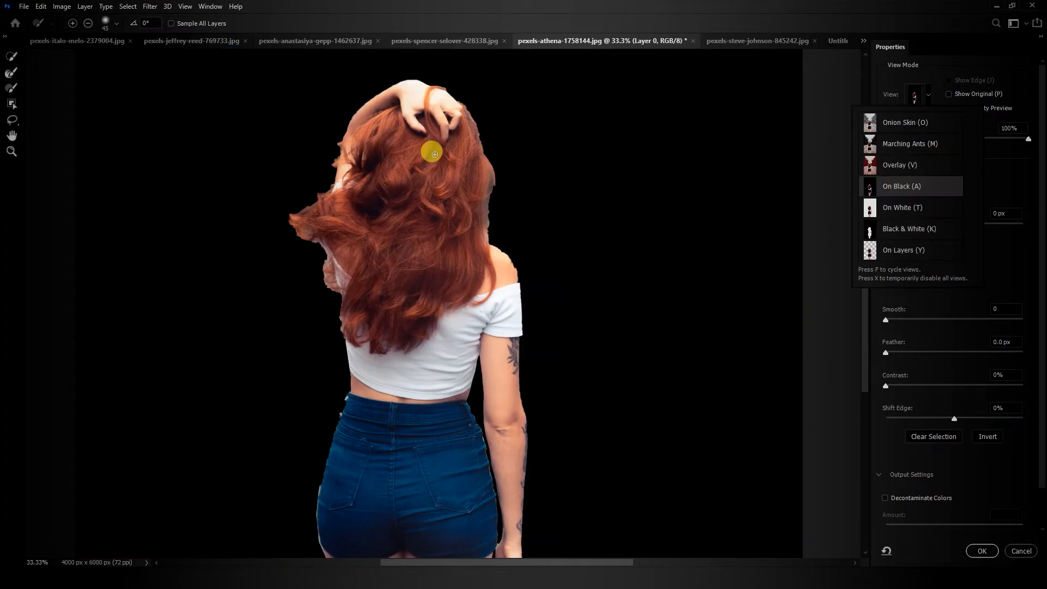
left_click(330, 218)
left_click(885, 244)
left_click_drag(886, 224, 881, 222)
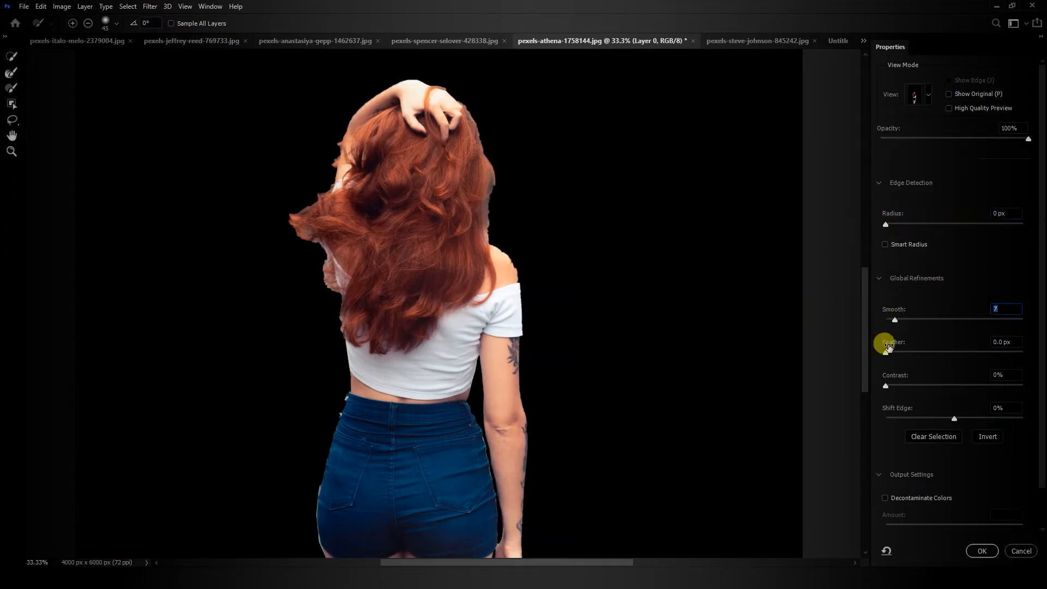
left_click(885, 498)
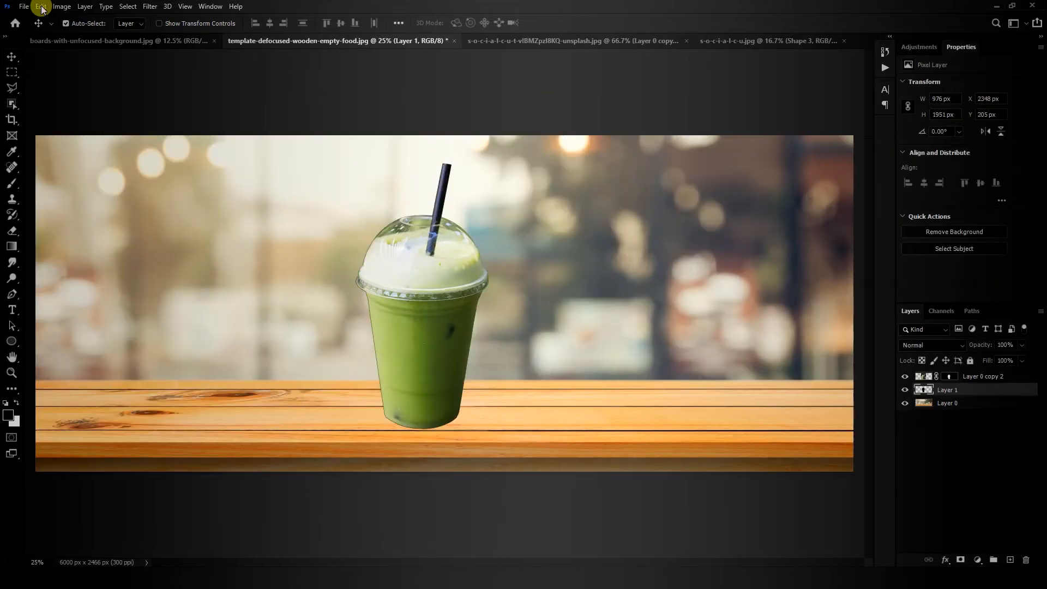
Distort the black cup silhouette on Layer 1 so it lies flat across the wooden table as a cast shadow
left_click(41, 6)
mouse_move(109, 259)
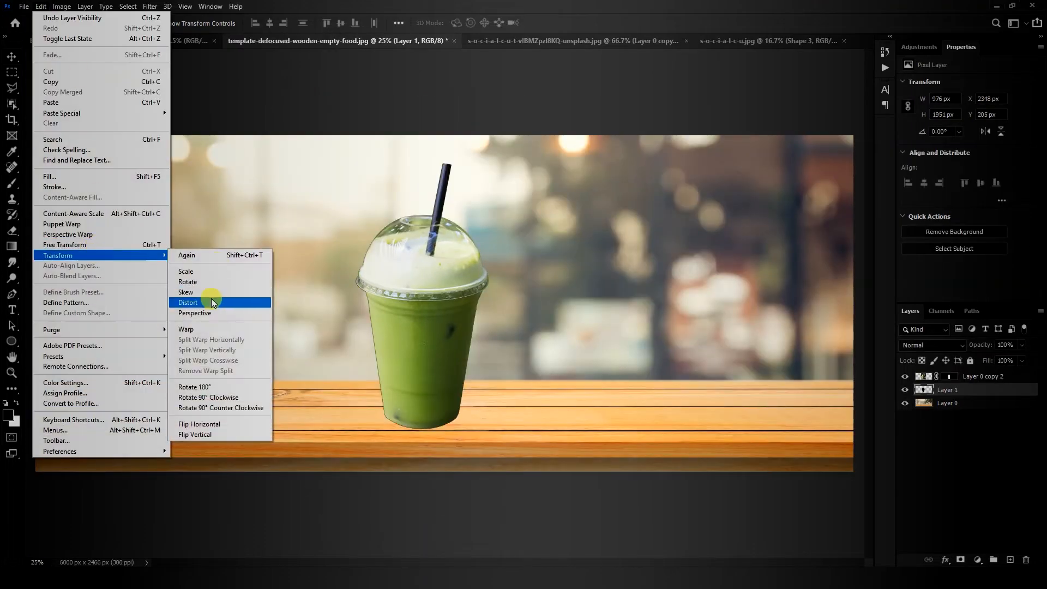
left_click(211, 297)
left_click_drag(489, 164, 767, 414)
left_click_drag(356, 163, 670, 350)
left_click(583, 22)
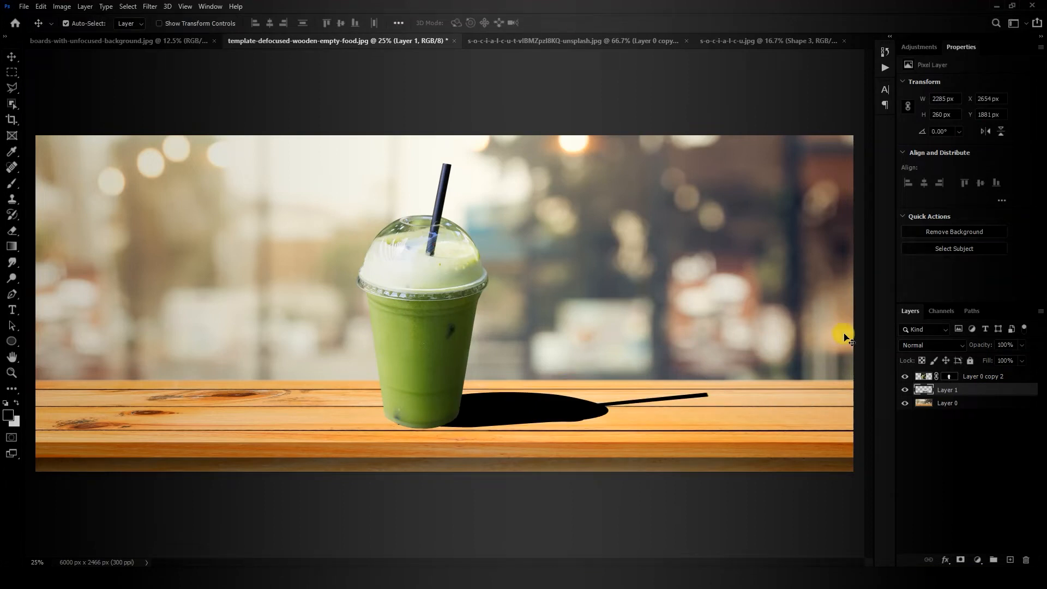
Soften the cup's cast shadow on Layer 1 with a Gaussian Blur
left_click(150, 6)
mouse_move(283, 130)
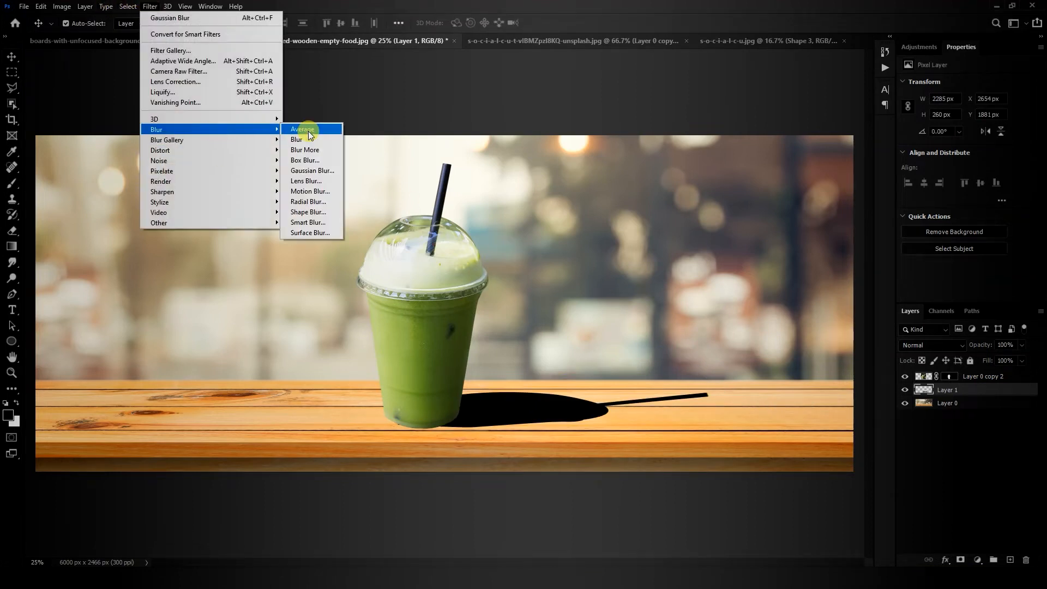
left_click(312, 169)
left_click_drag(899, 421, 888, 420)
left_click(981, 268)
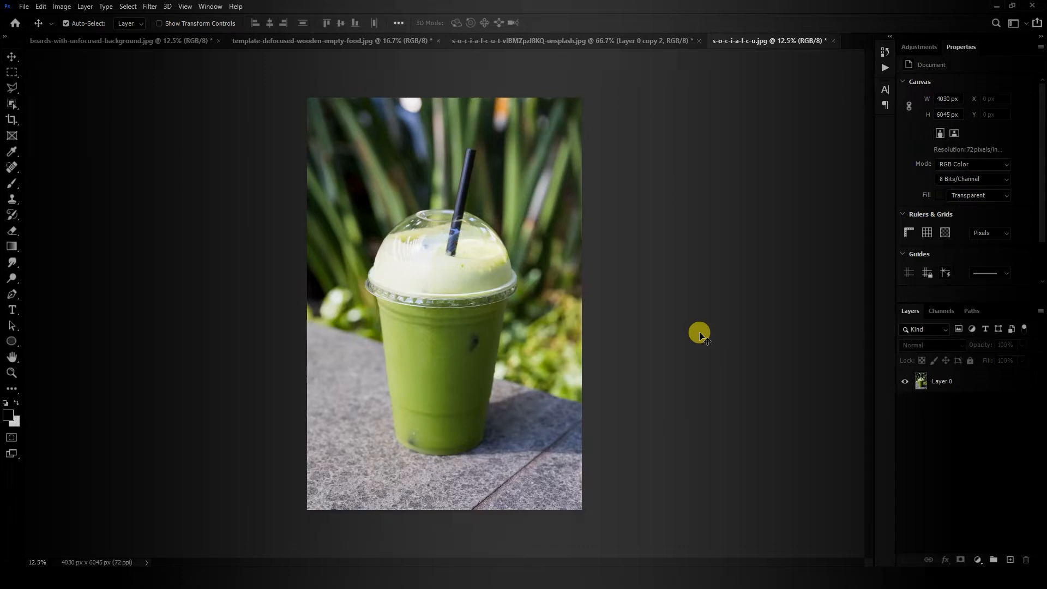
Select the smoothie cup on Layer 0 automatically with the Subject command
left_click(942, 382)
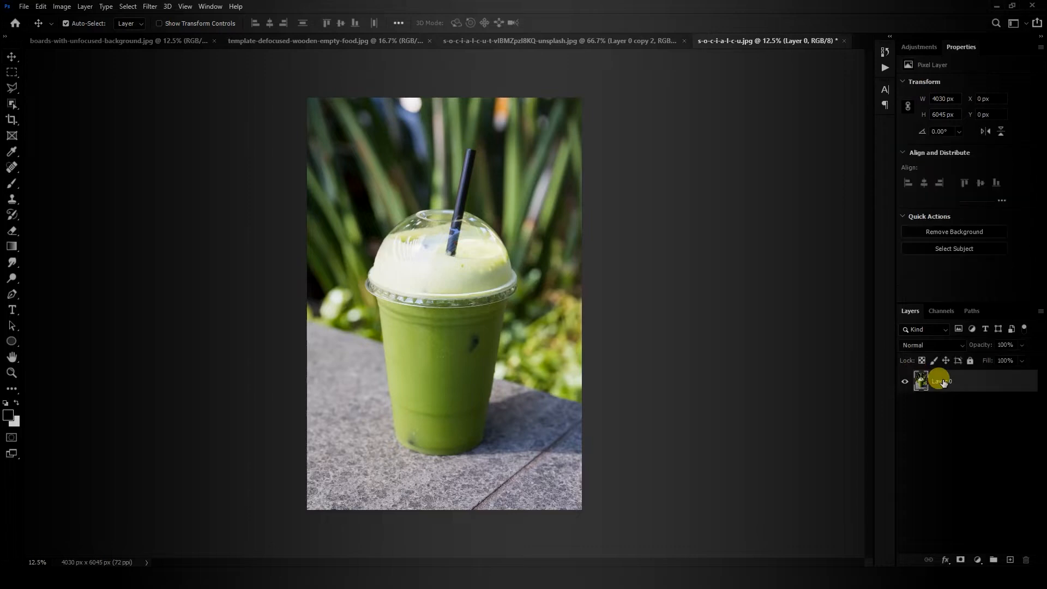
left_click(131, 8)
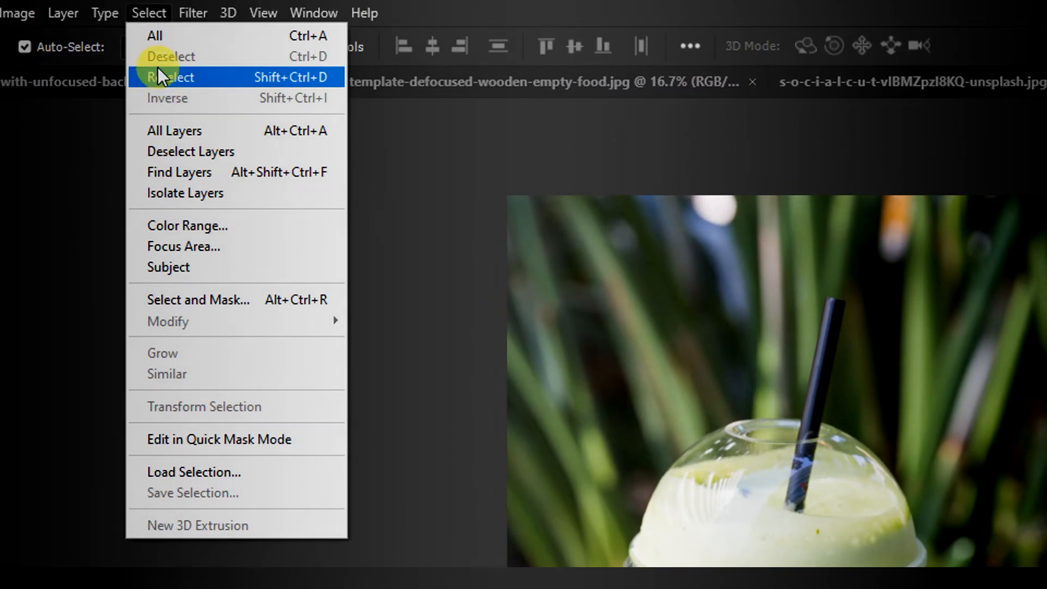
left_click(177, 268)
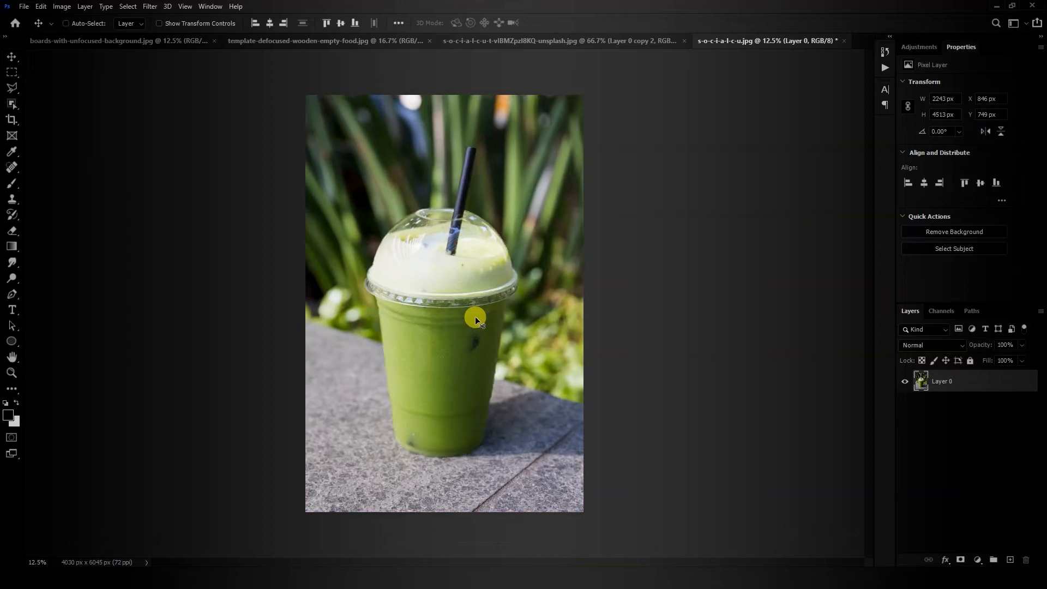
Outline the missed strip along the dome lid's upper-left edge with a closed Pen path
scroll(475, 317, "up", 4)
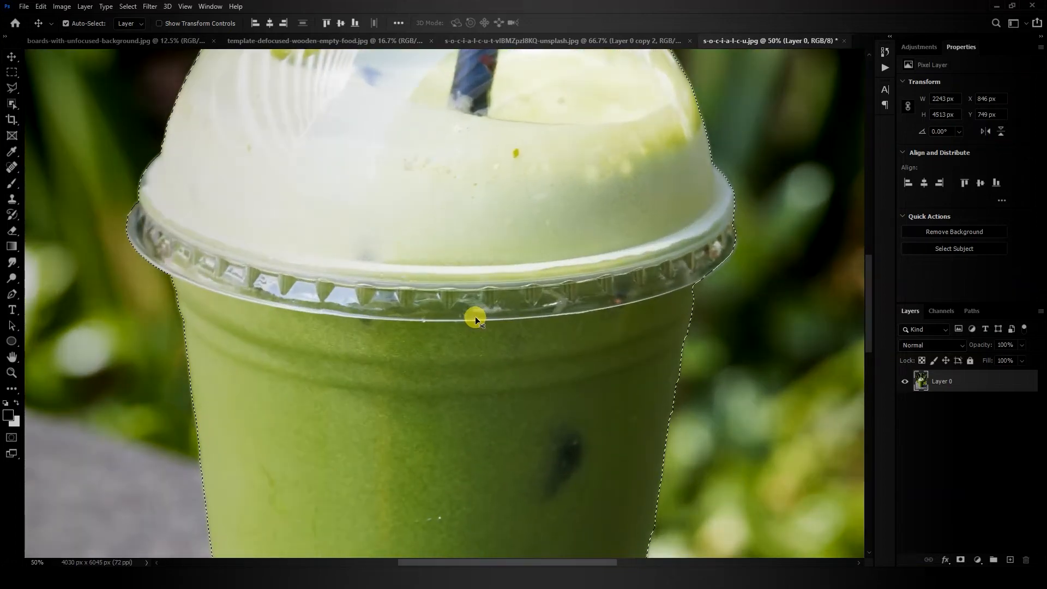
left_click_drag(315, 200, 335, 377)
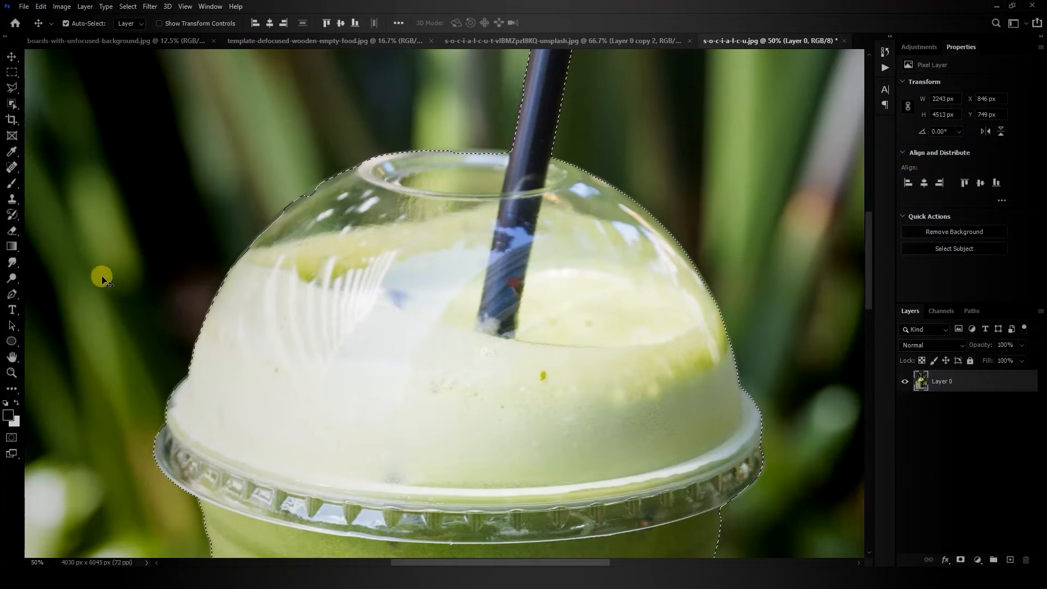
left_click(12, 294)
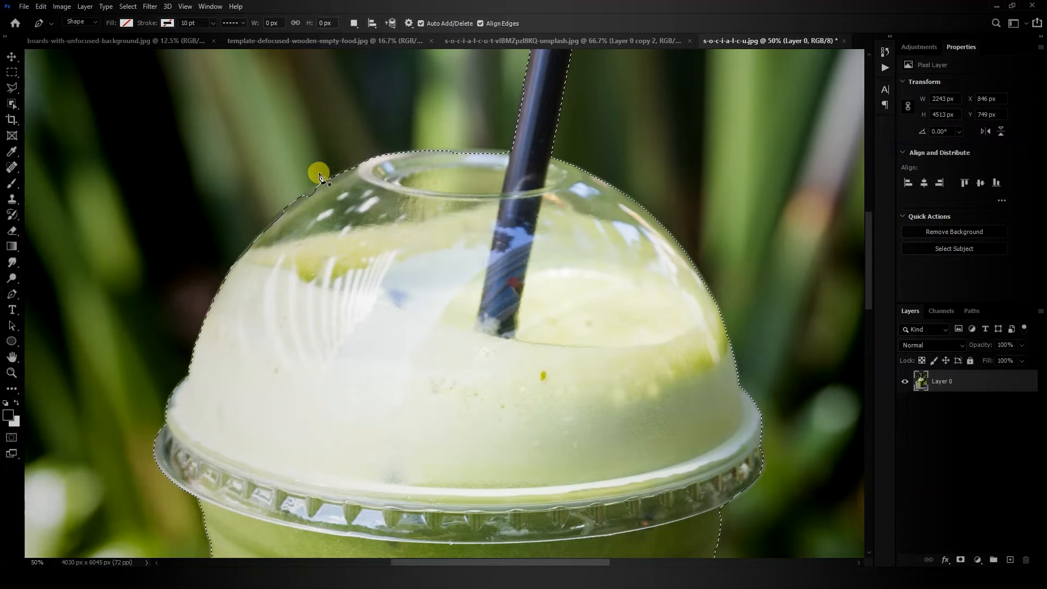
left_click(229, 269)
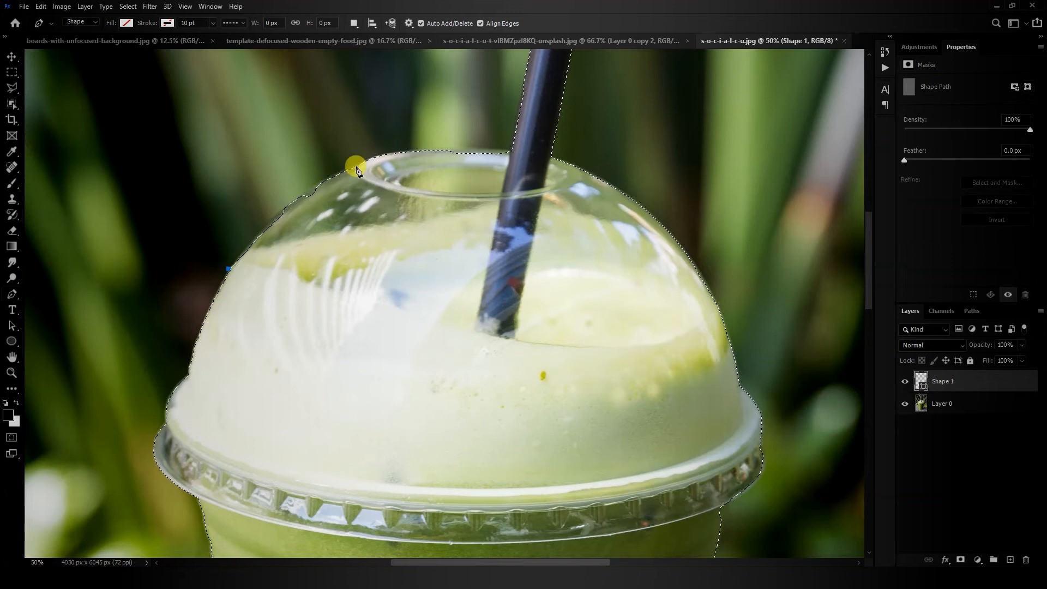
left_click_drag(359, 165, 432, 145)
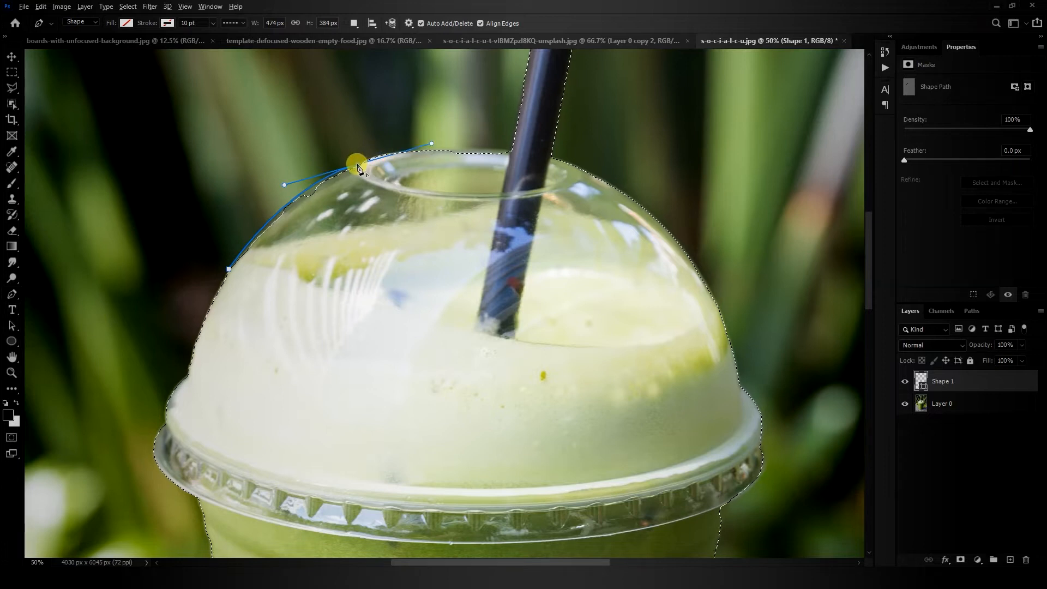
left_click(231, 270)
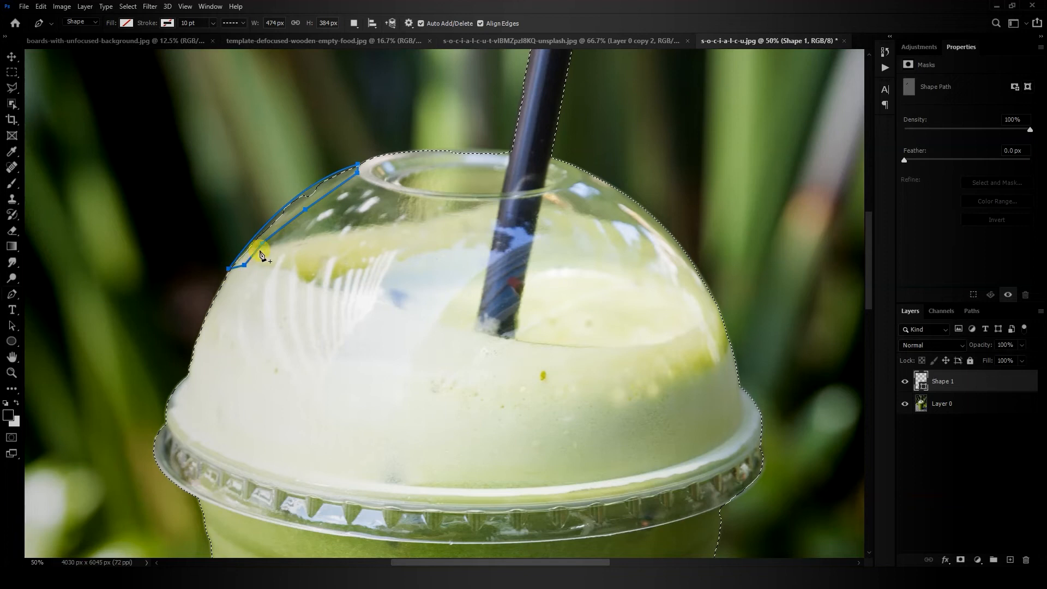
Add the dome-edge path to the existing cup selection with a feather radius of 0 pixels
right_click(271, 229)
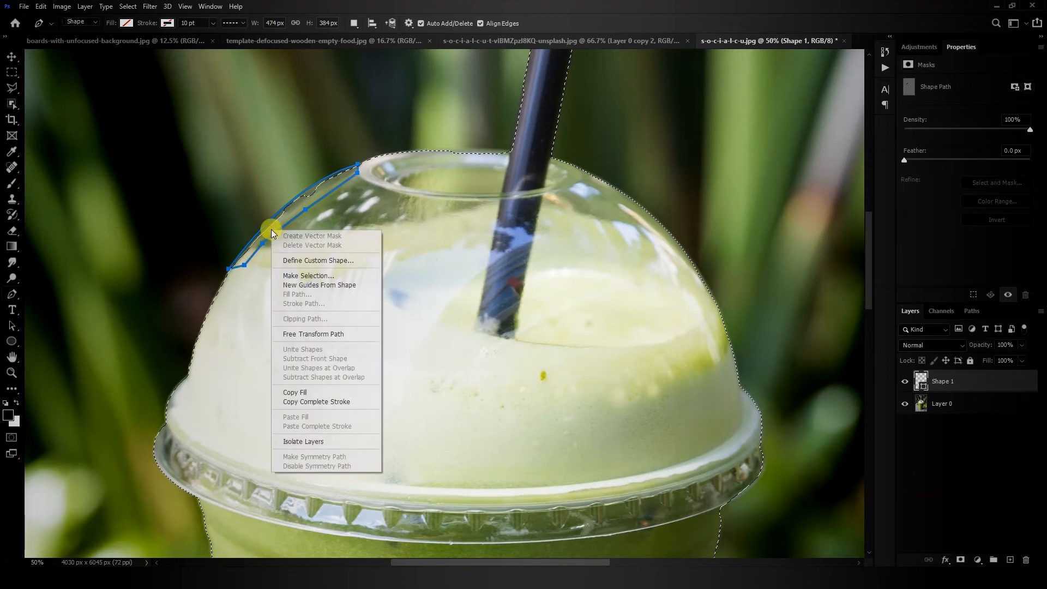
left_click(304, 278)
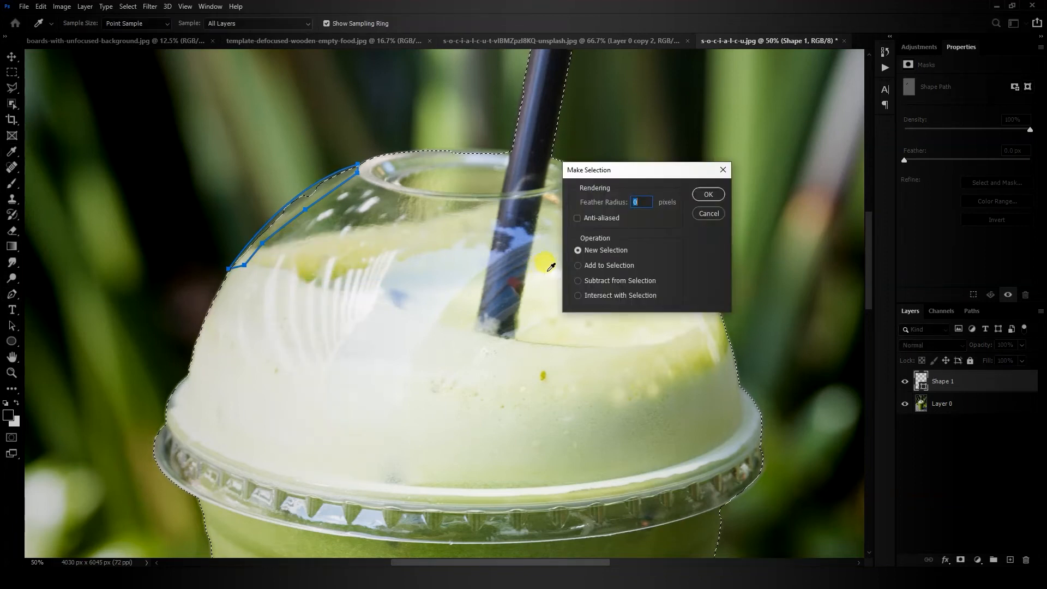
left_click(579, 268)
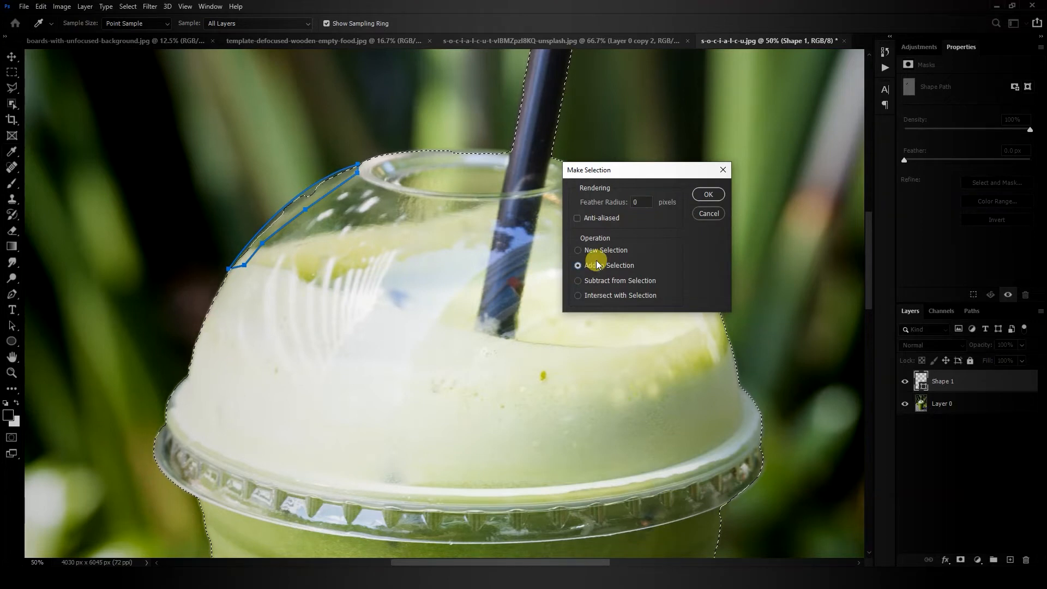
left_click(702, 197)
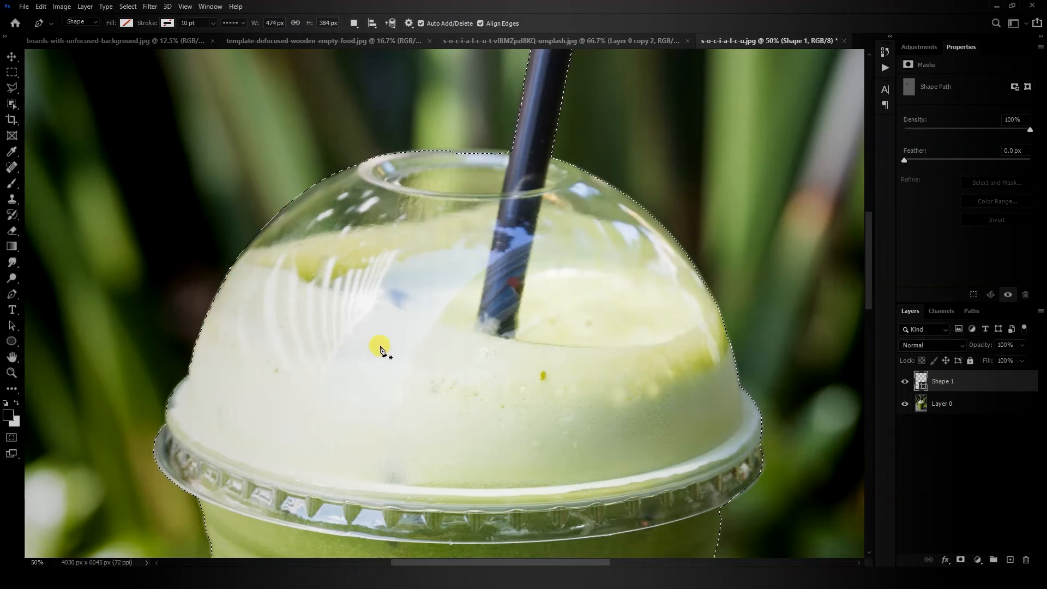
Outline the lid opening's upper rim up to the straw with a closed Pen path
left_click_drag(521, 311, 450, 358)
left_click_drag(287, 232, 300, 230)
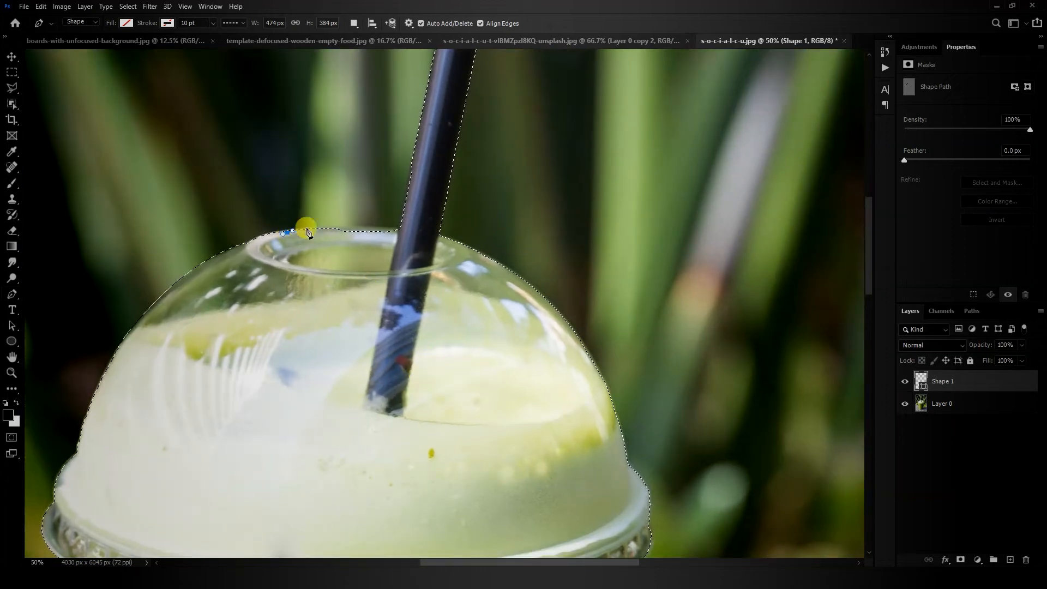
left_click_drag(396, 226, 449, 233)
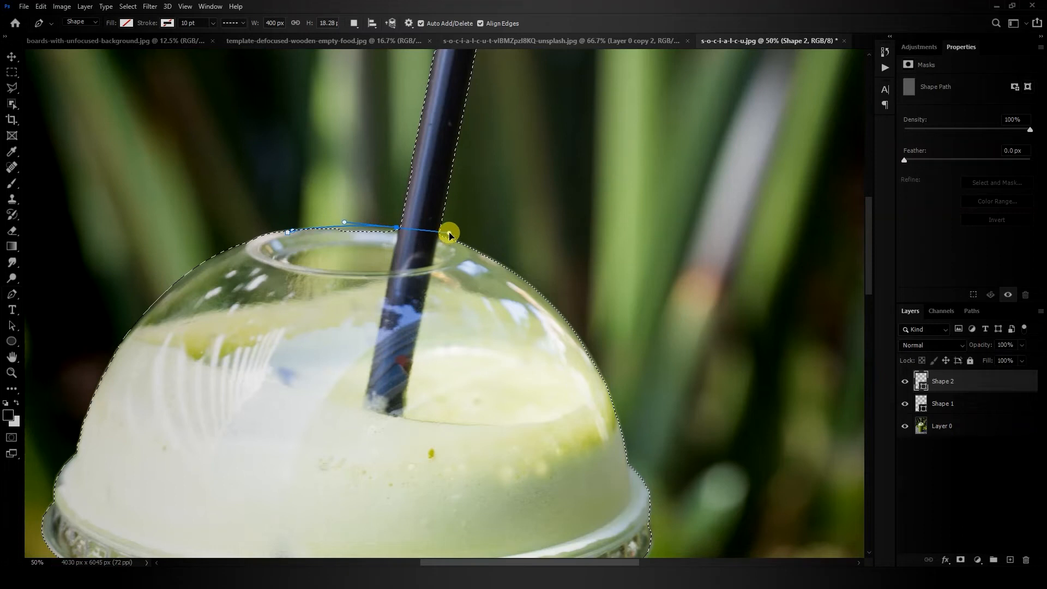
left_click(398, 230)
left_click(394, 240)
left_click(315, 240)
left_click(286, 233)
Convert the rim path to a selection and add it to the cup selection
right_click(342, 233)
left_click(374, 277)
left_click(588, 265)
left_click(707, 194)
left_click_drag(451, 222, 435, 391)
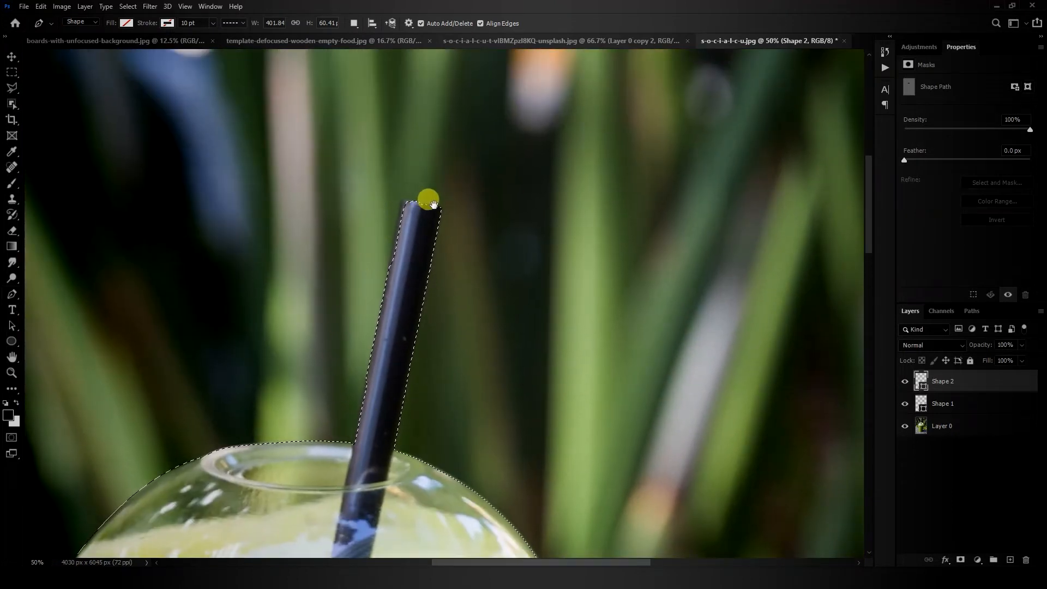
left_click_drag(470, 401, 455, 322)
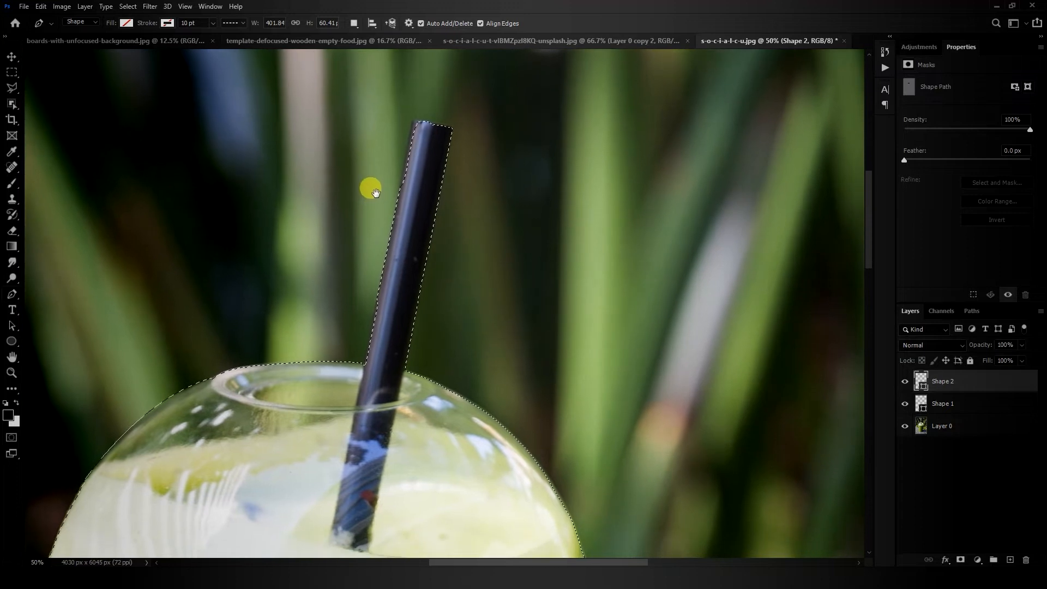
left_click_drag(493, 367, 476, 219)
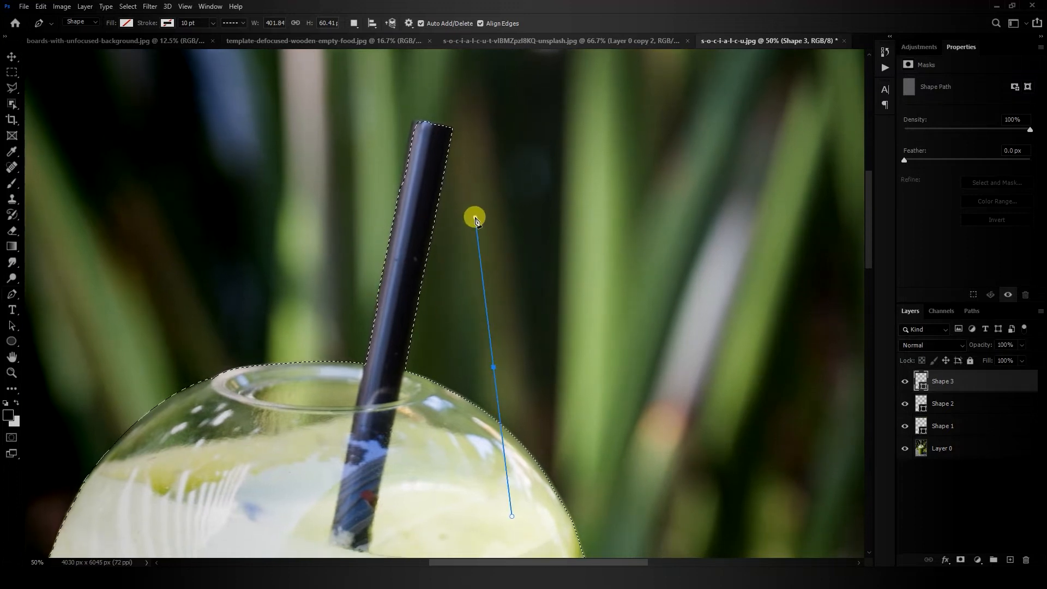
key("Escape")
key("Escape")
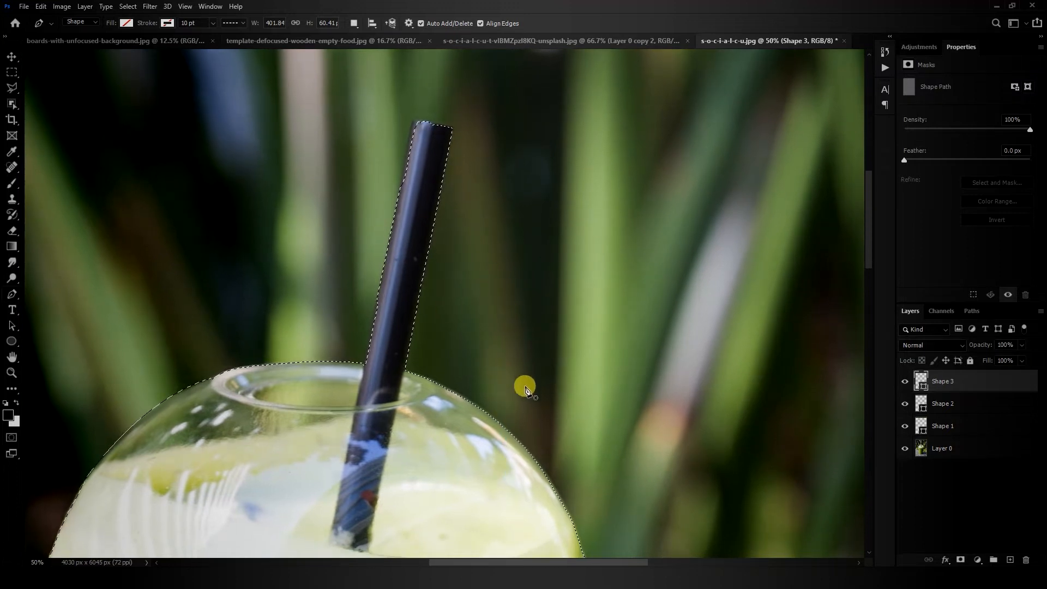
Inspect the selection outline along the cup's sides, base and lid for missed areas
left_click_drag(538, 437, 509, 162)
mouse_move(542, 464)
left_mouse_down()
mouse_move(511, 293)
mouse_move(519, 196)
left_mouse_up()
left_click_drag(456, 437, 505, 243)
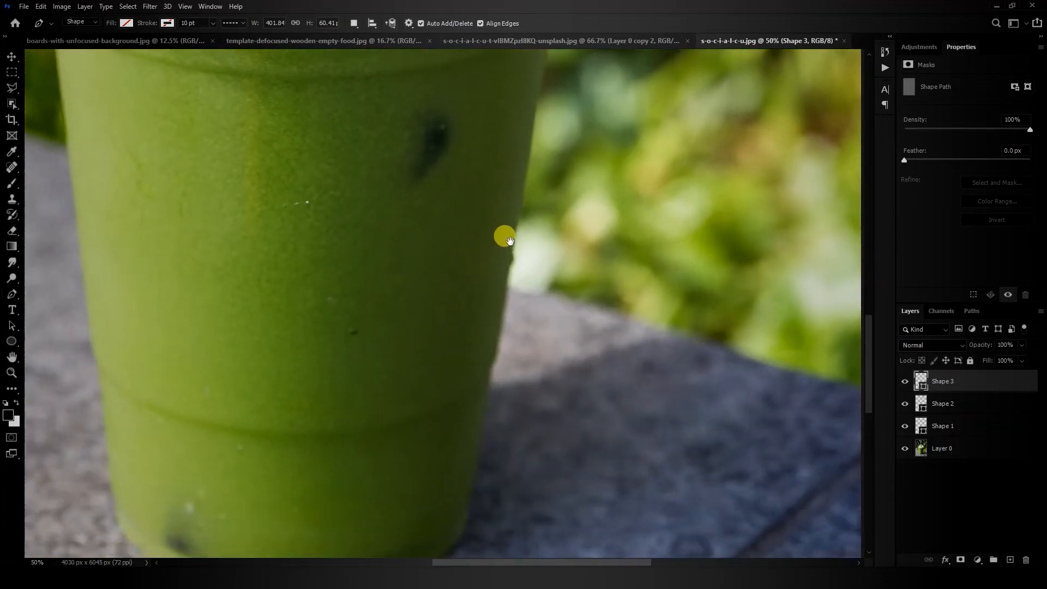
left_click_drag(482, 353, 503, 257)
mouse_move(372, 250)
left_mouse_down()
mouse_move(441, 343)
mouse_move(498, 450)
mouse_move(385, 293)
mouse_move(411, 436)
left_mouse_up()
left_click_drag(339, 227, 381, 348)
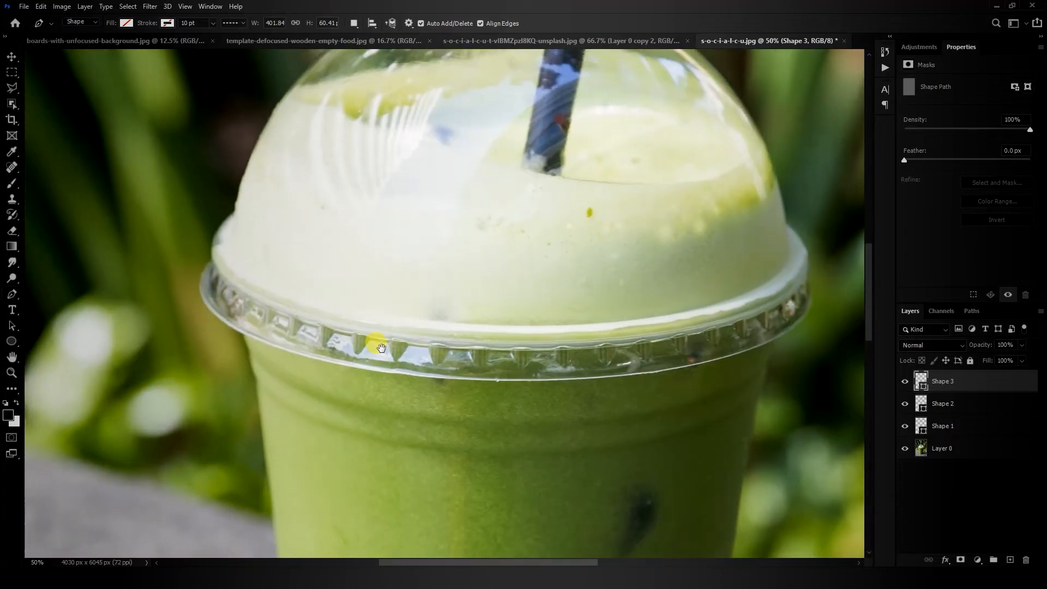
left_click_drag(376, 203, 369, 357)
left_click_drag(364, 272, 362, 320)
scroll(381, 329, "down", 3)
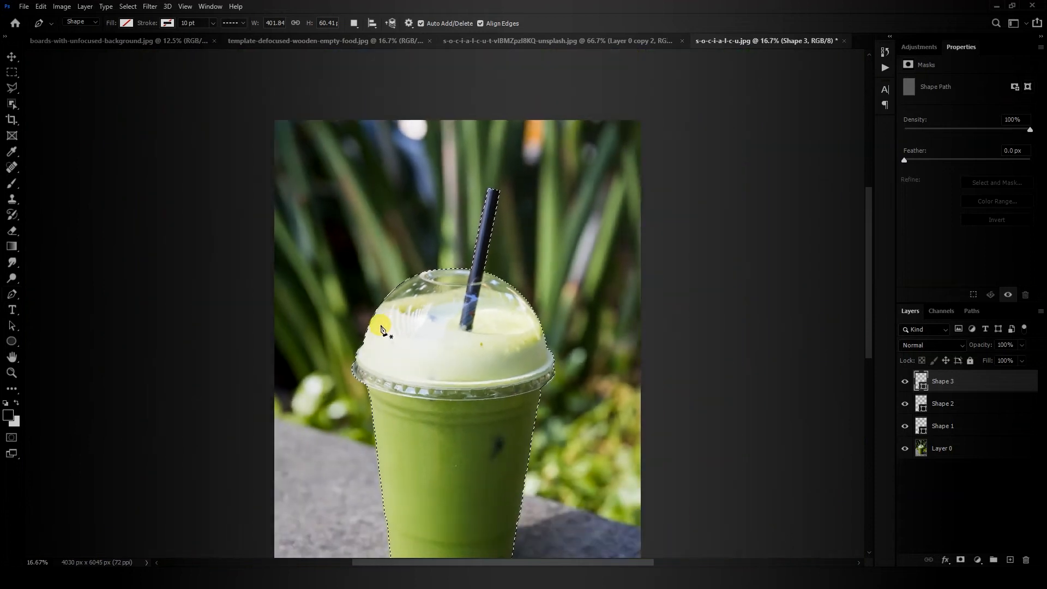
left_click_drag(344, 381, 354, 301)
key("ctrl+Return")
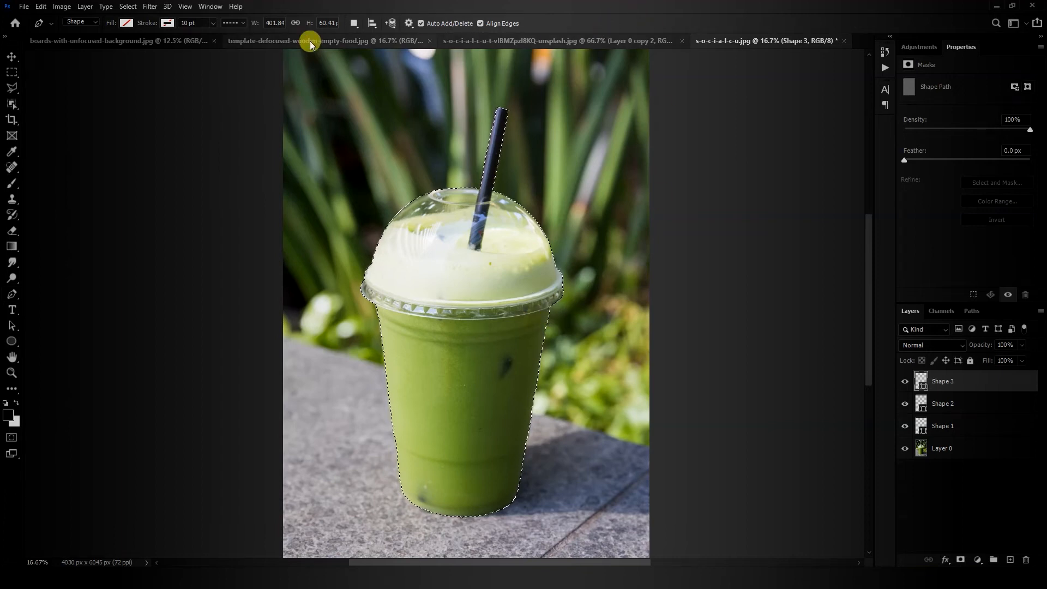
Save the cup selection as a new channel named Smoothie in s-o-c-i-a-l-c-u.jpg
left_click(129, 7)
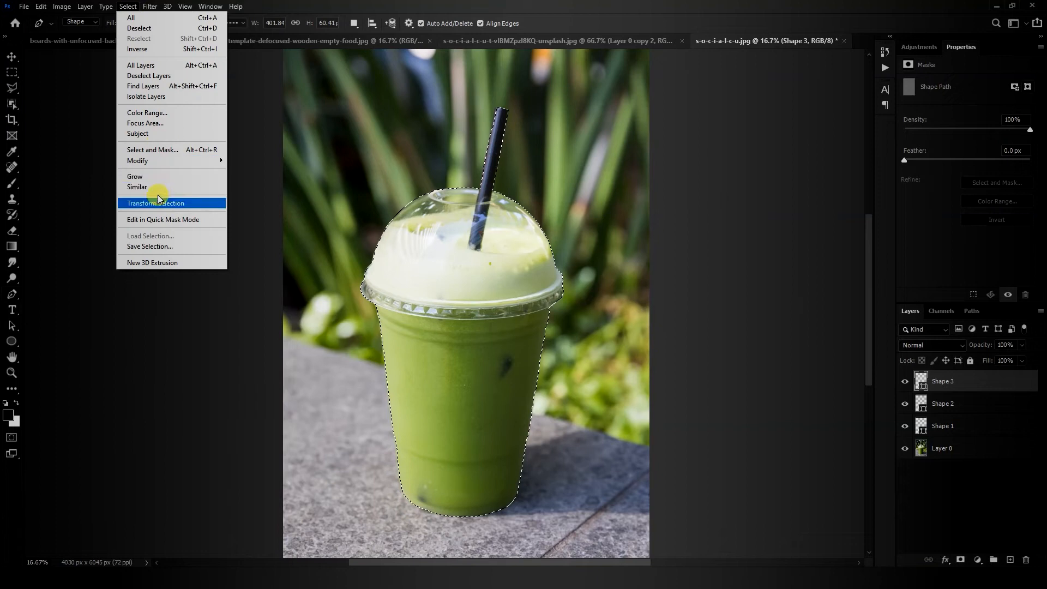
left_click(149, 247)
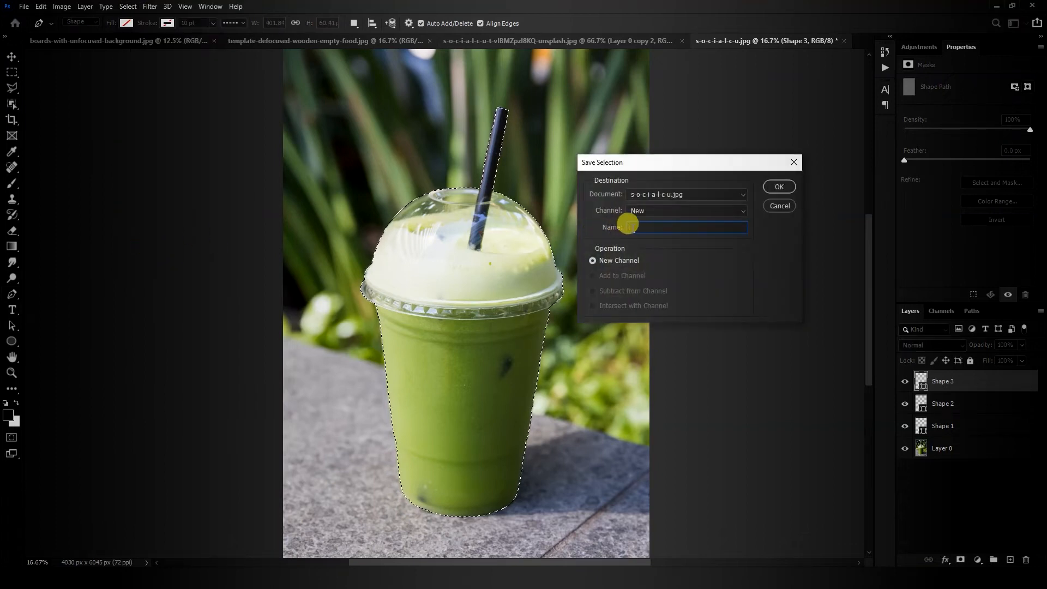
type("Smoothie")
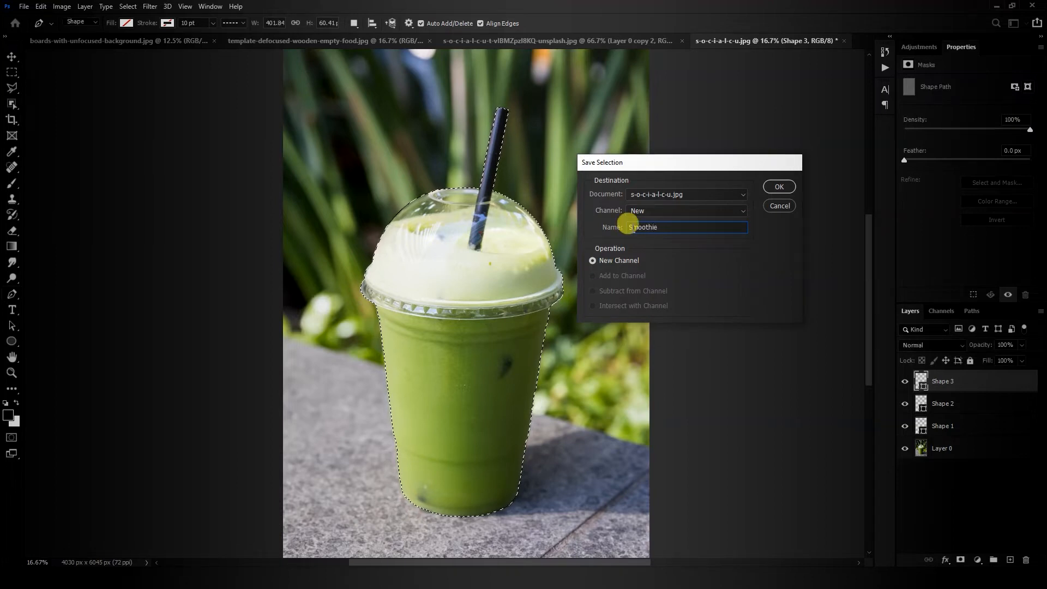
key("Return")
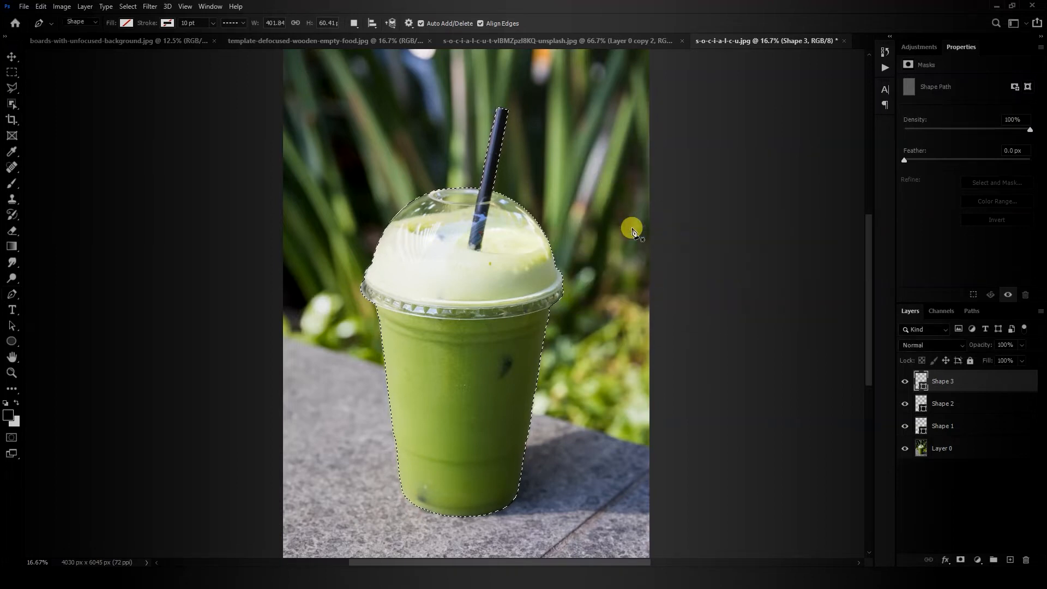
Compare the document holding the pen outline with the smaller unsplash cup photo, ending on the unsplash document
left_click(561, 43)
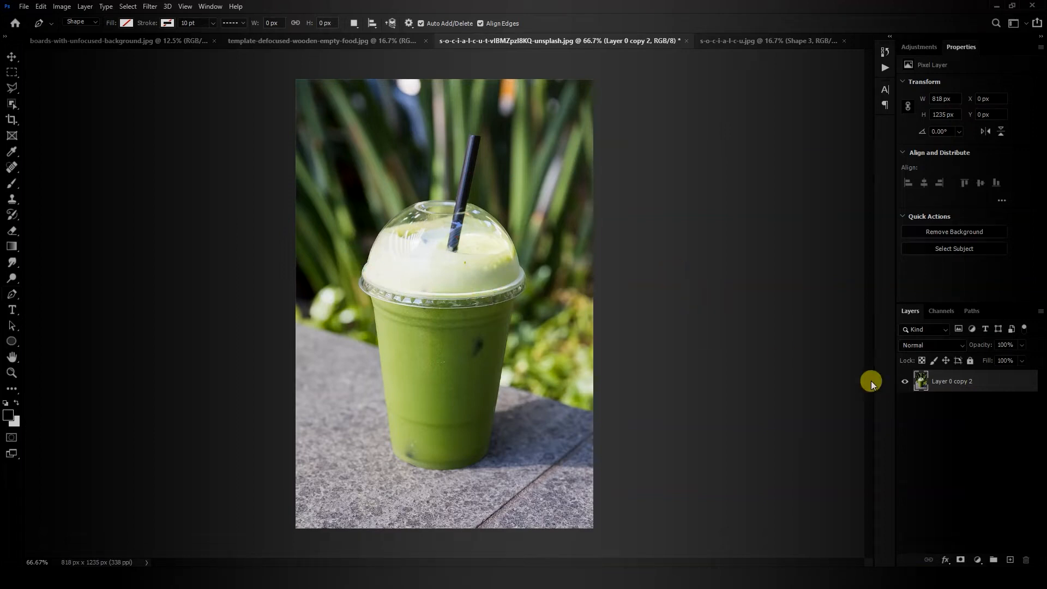
left_click(739, 40)
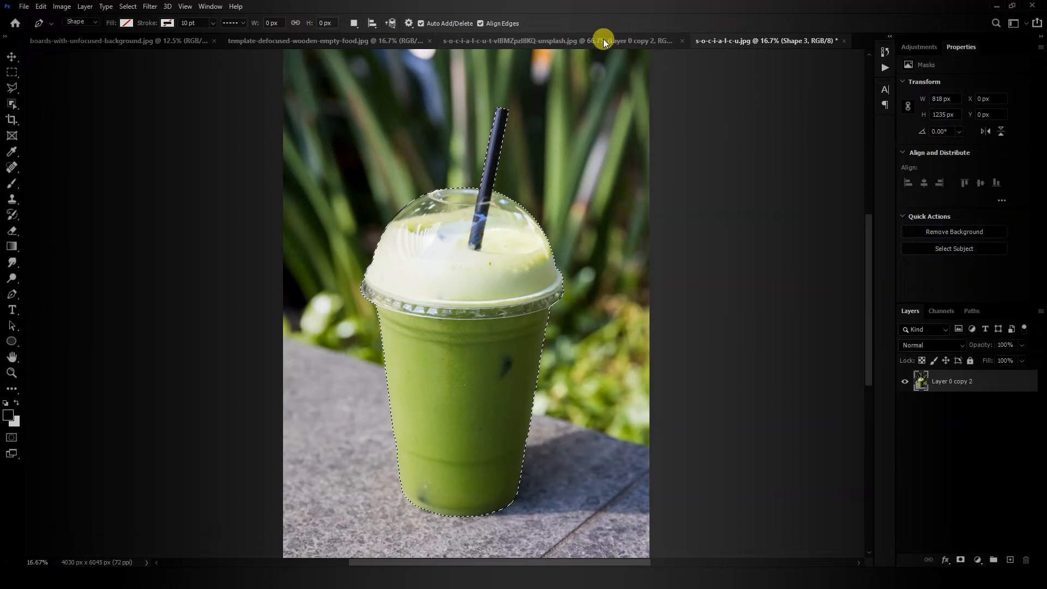
left_click(575, 40)
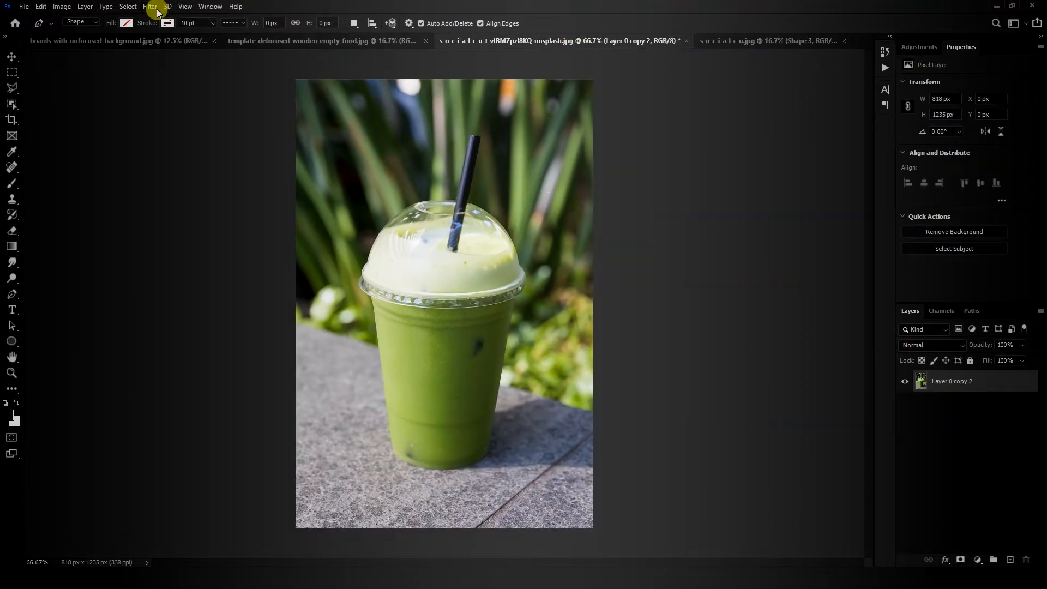
left_click(129, 6)
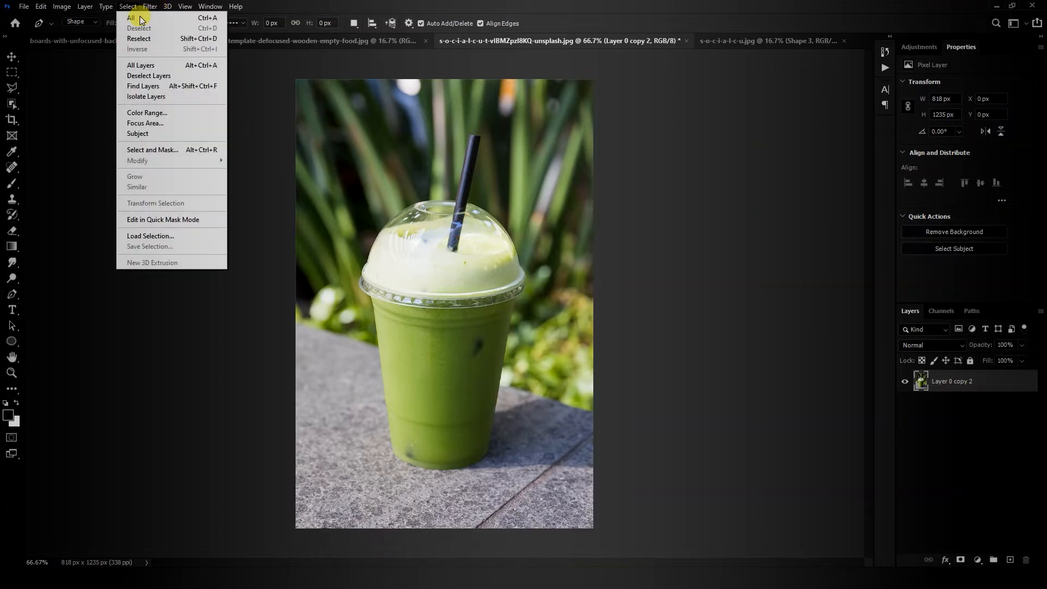
left_click(161, 236)
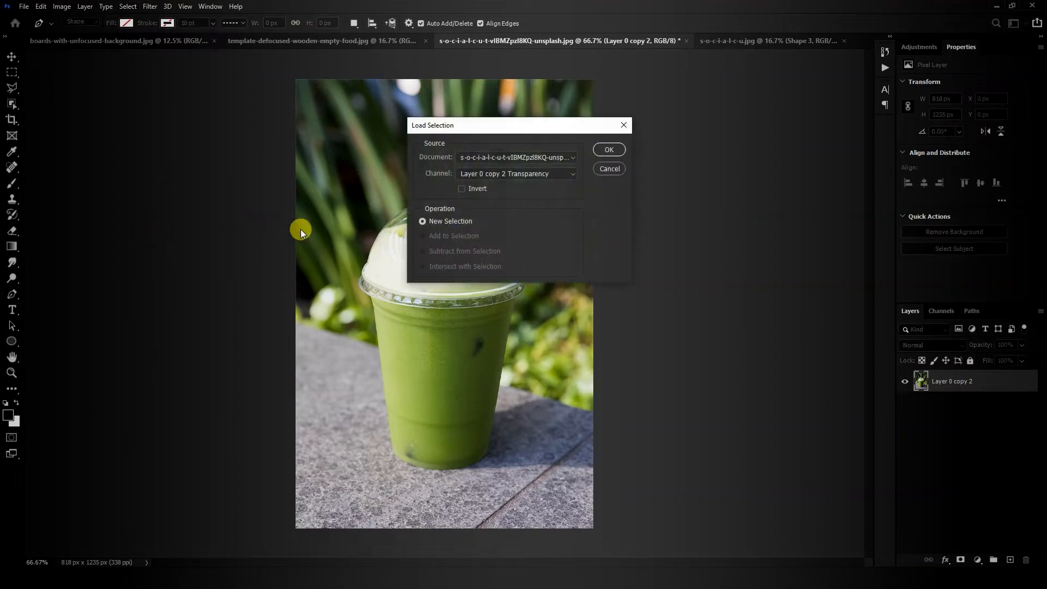
left_click(613, 173)
Load the saved Smoothie channel as a new selection in the unsplash cup document
left_click(131, 6)
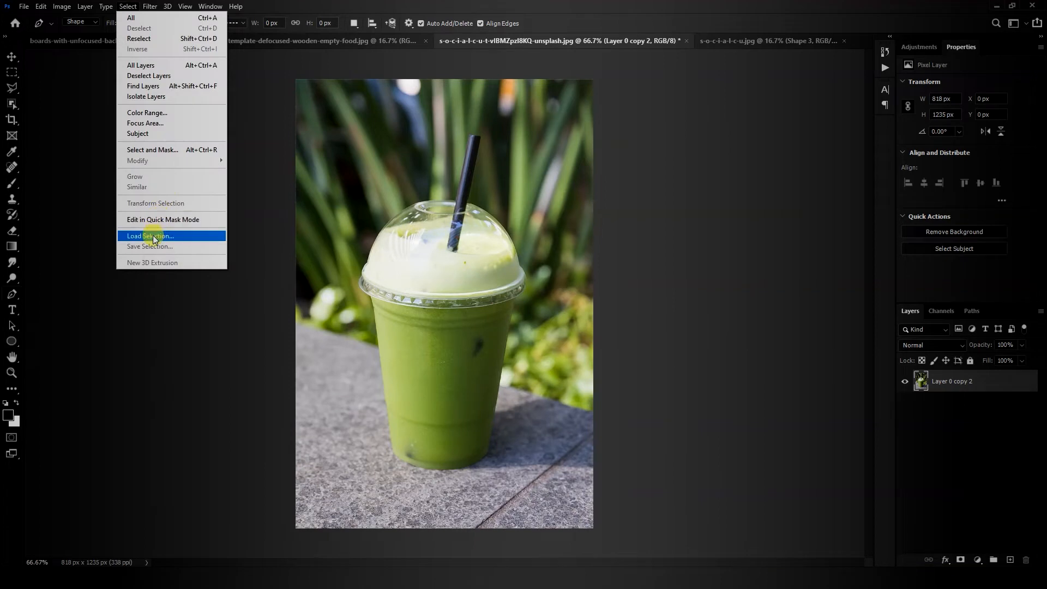
left_click(151, 235)
left_click(503, 176)
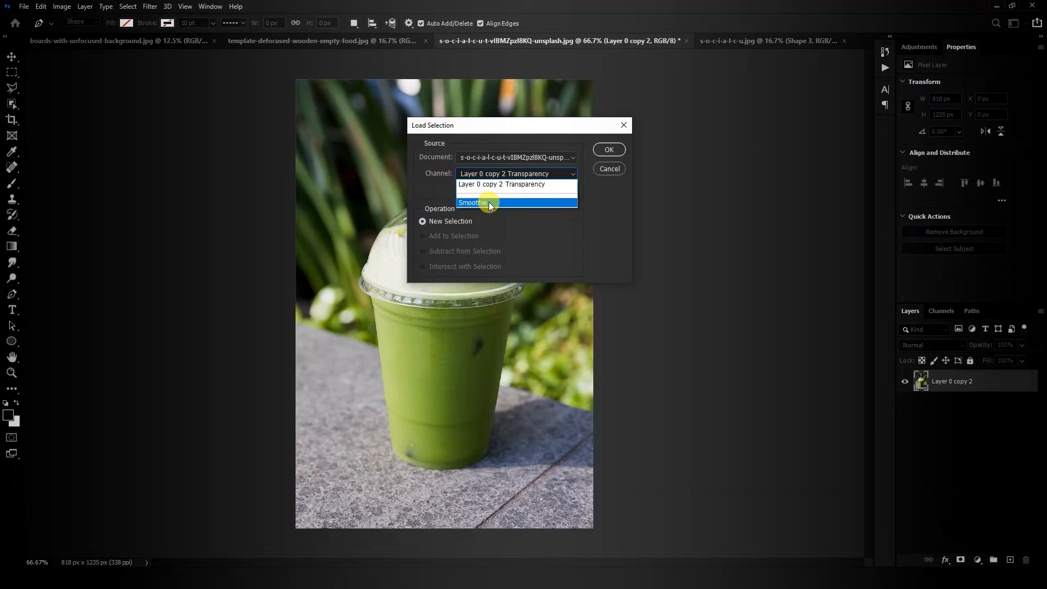
left_click(488, 202)
left_click(608, 149)
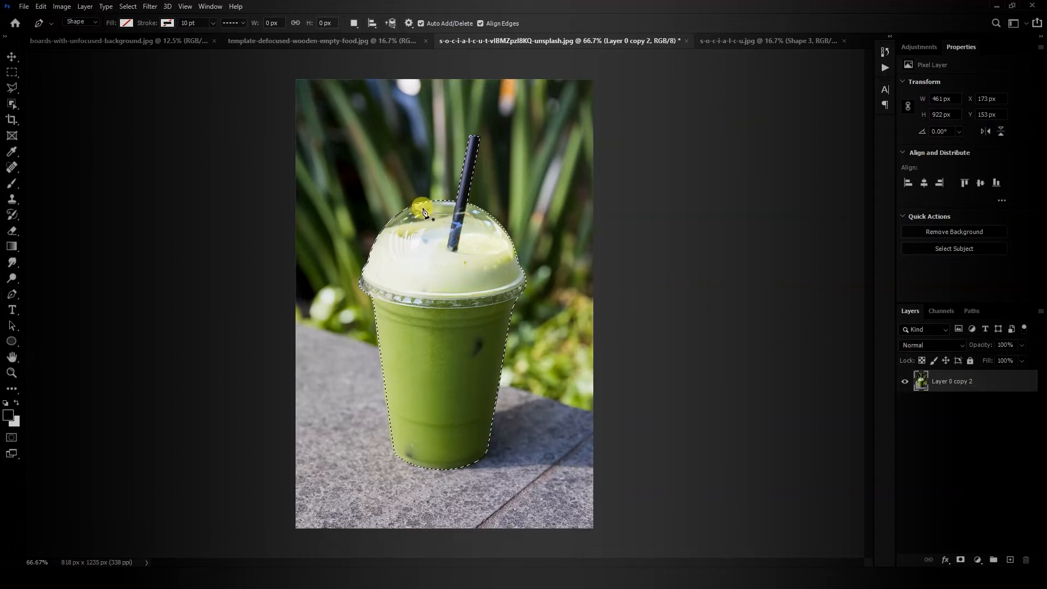
Try masking the cup layer with the loaded selection and refining the mask with Select and Mask
left_click(128, 6)
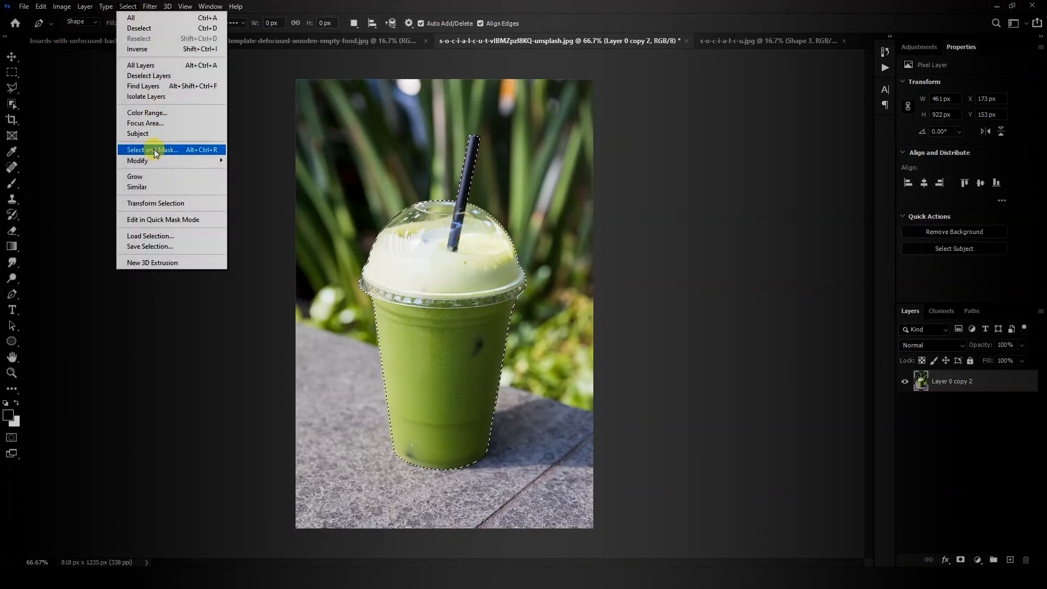
left_click(961, 560)
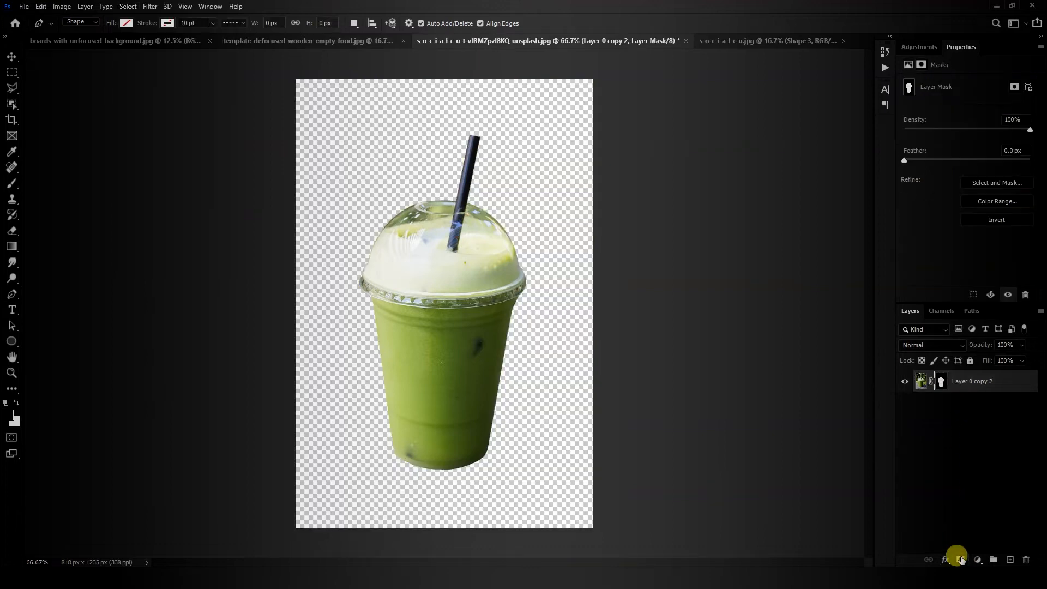
left_click(1013, 183)
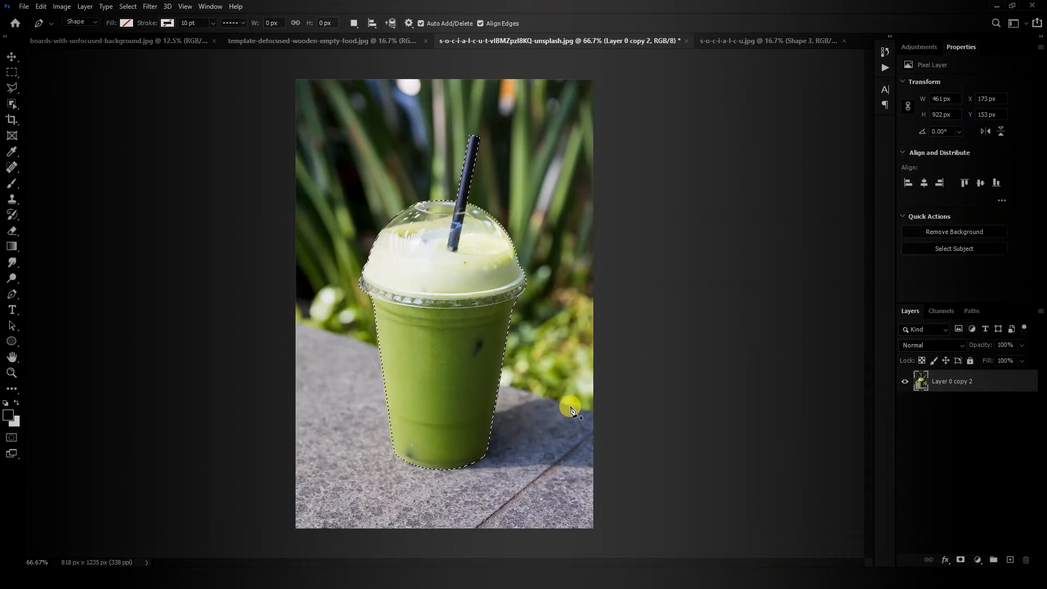
Mask out the background around the cup with a layer mask from the selection, and copy the masked layer
left_click(961, 561)
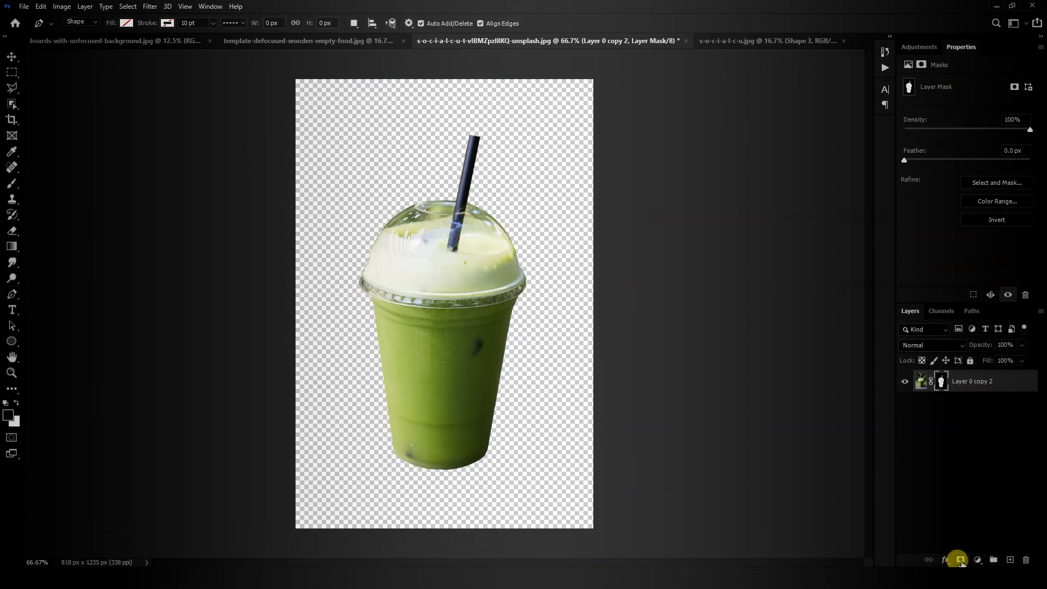
left_click(12, 56)
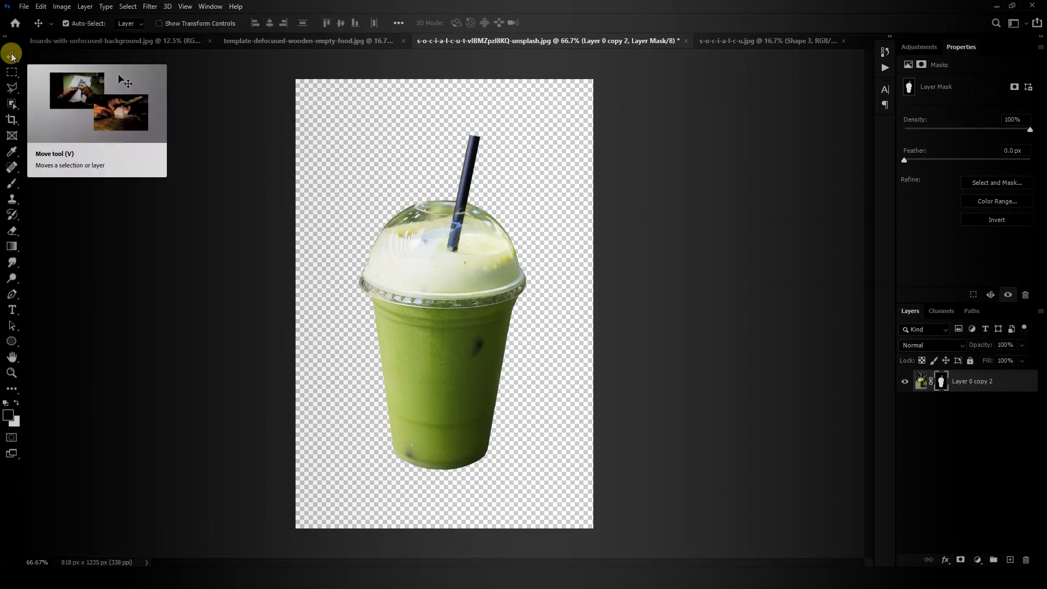
key("ctrl+2")
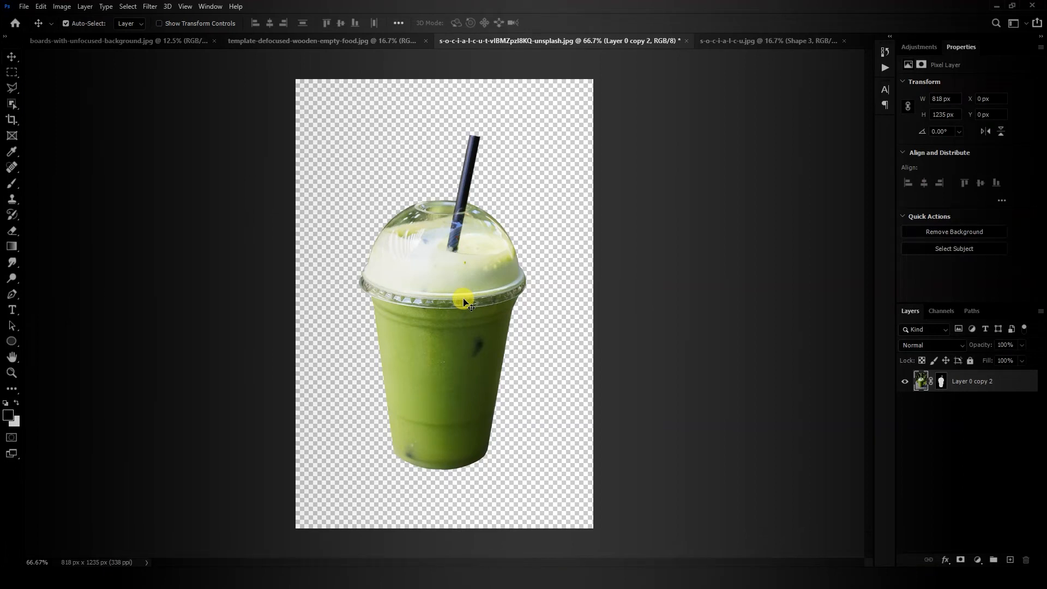
key("ctrl")
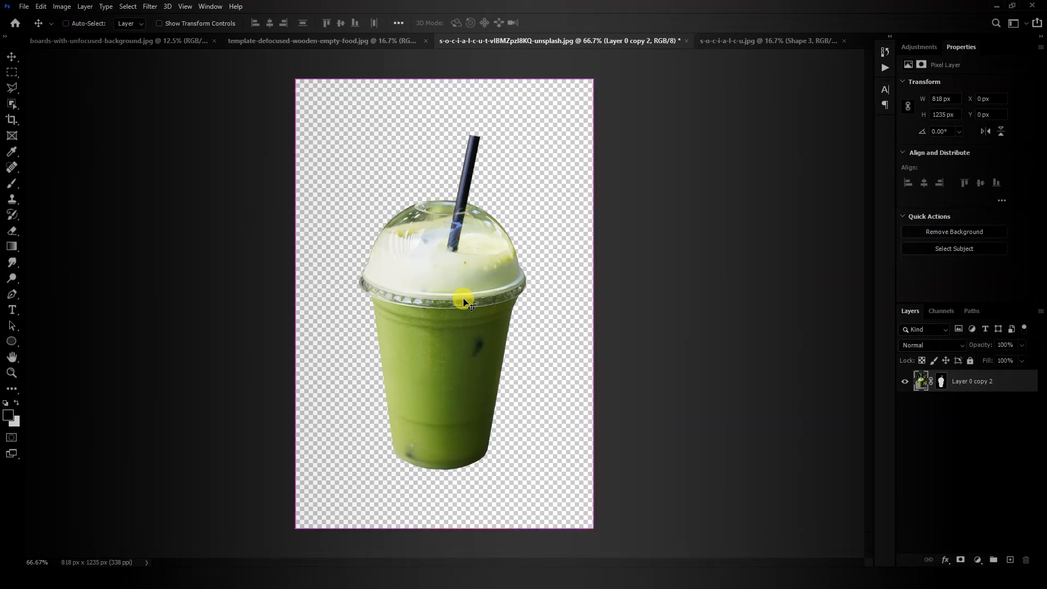
Paste the masked cup into template-defocused-wooden-empty-food.jpg and move it down onto the wooden tabletop
left_click(340, 41)
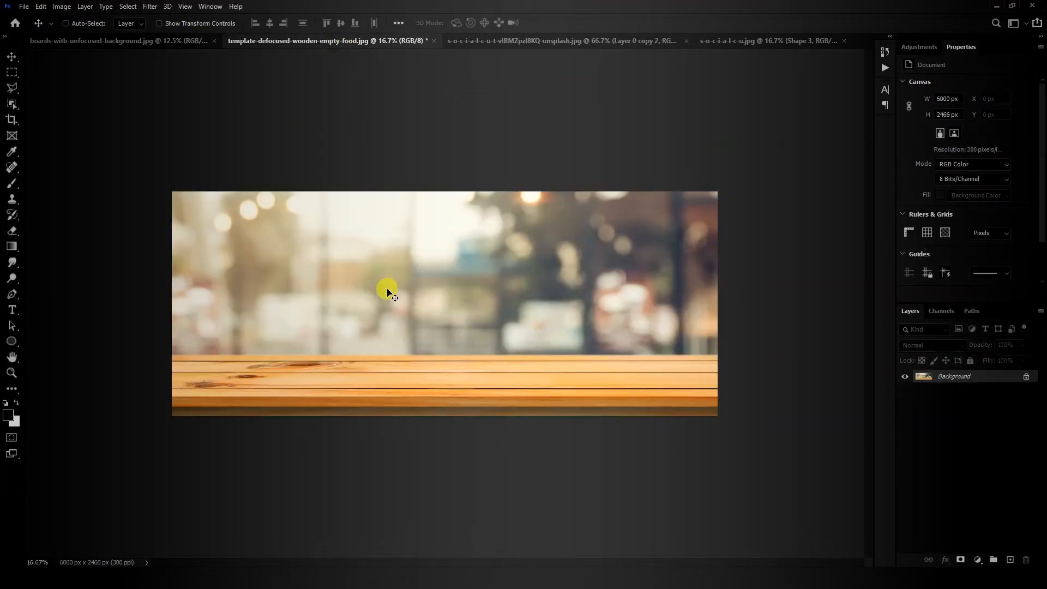
left_click_drag(387, 293, 387, 289)
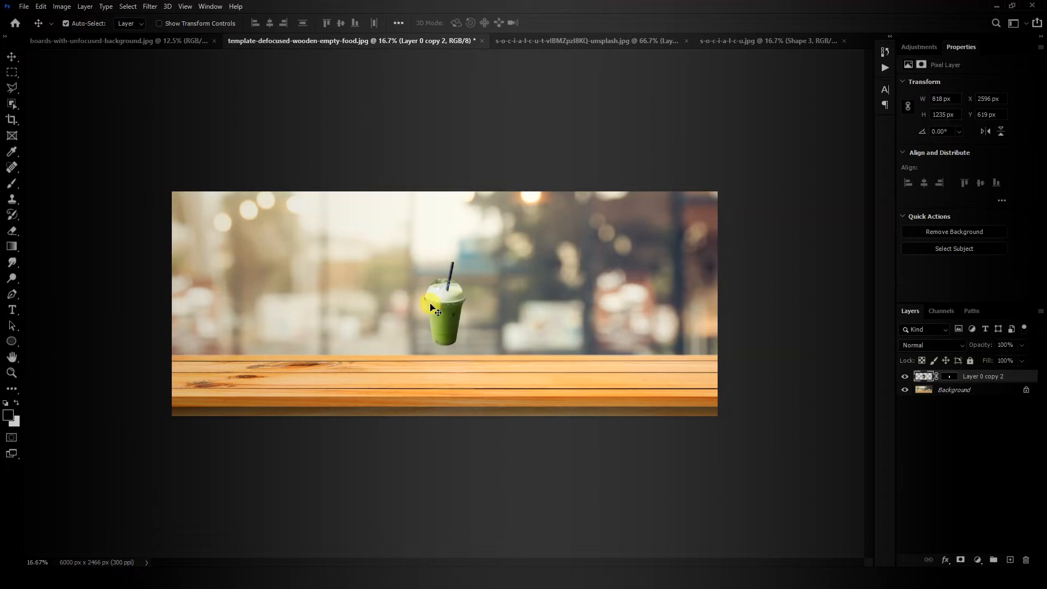
left_click_drag(446, 309, 444, 333)
Scale the cup proportionally to about 211% and position it with its base on the wooden boards
key("ctrl+t")
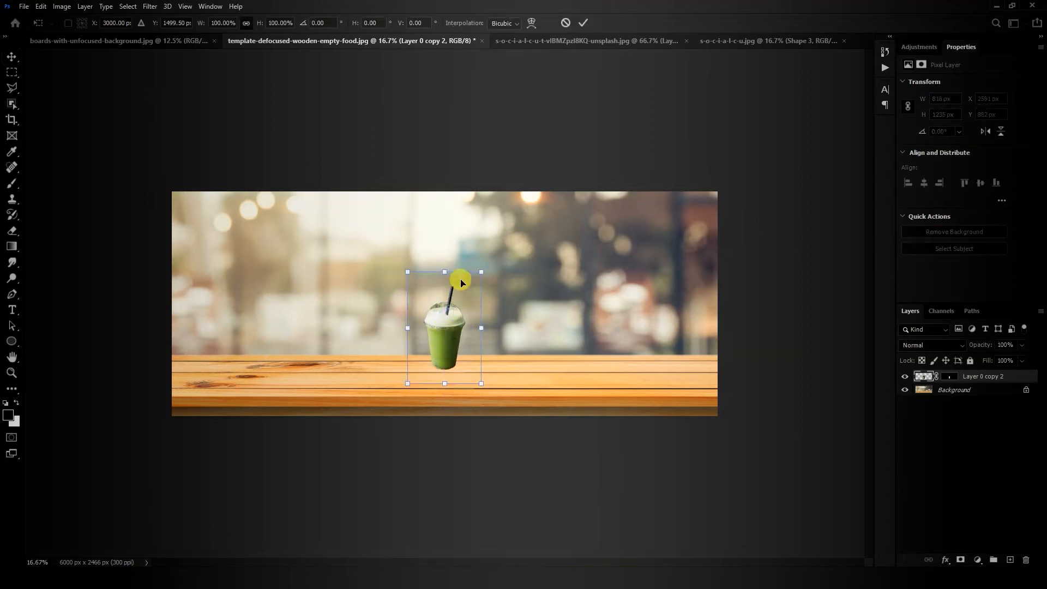
left_click_drag(483, 269, 601, 173)
left_click_drag(508, 242, 450, 274)
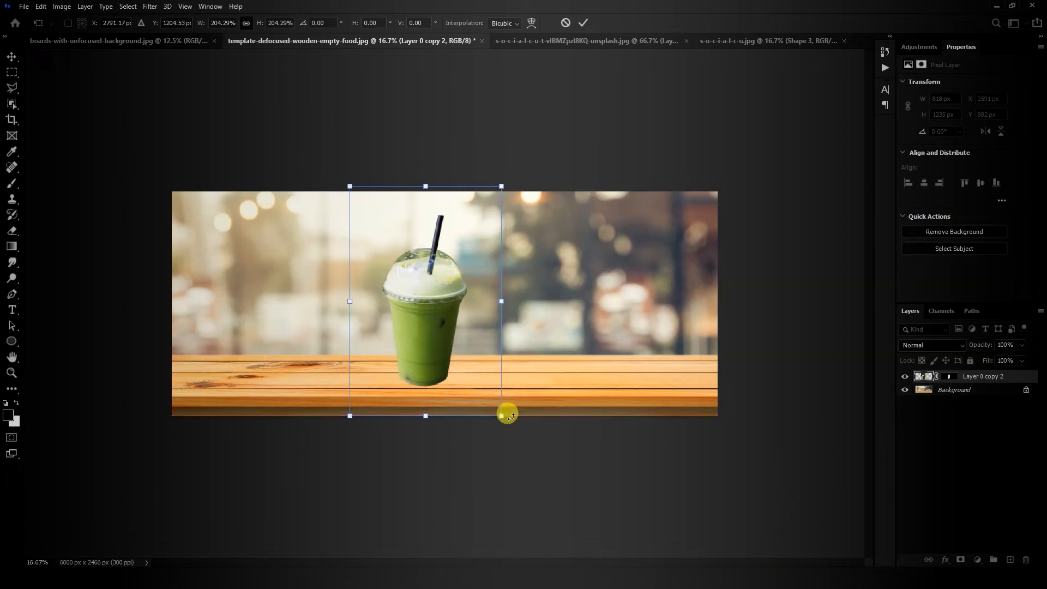
left_click_drag(501, 415, 506, 423)
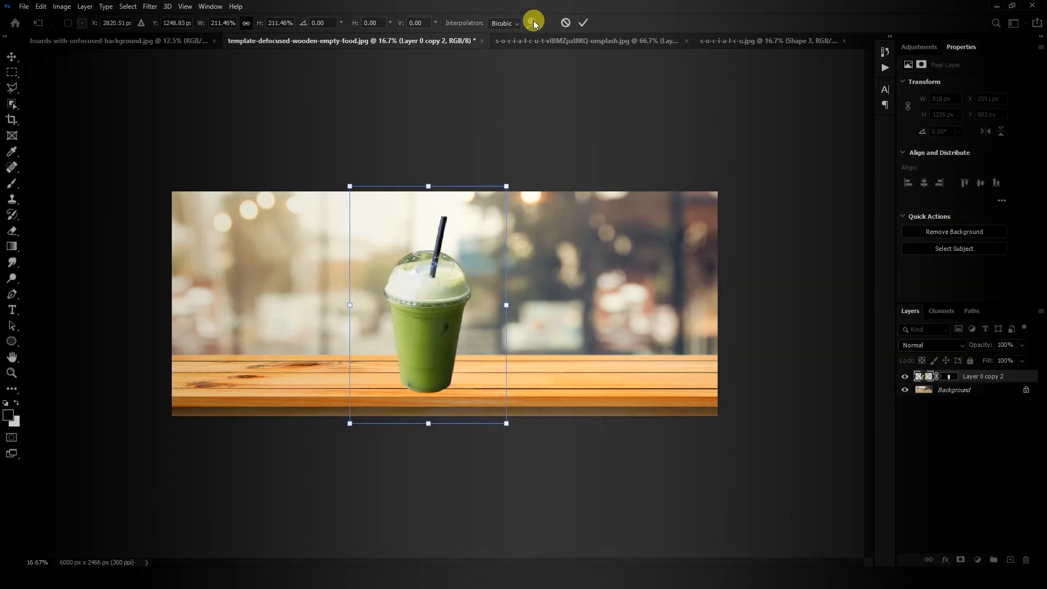
left_click(583, 24)
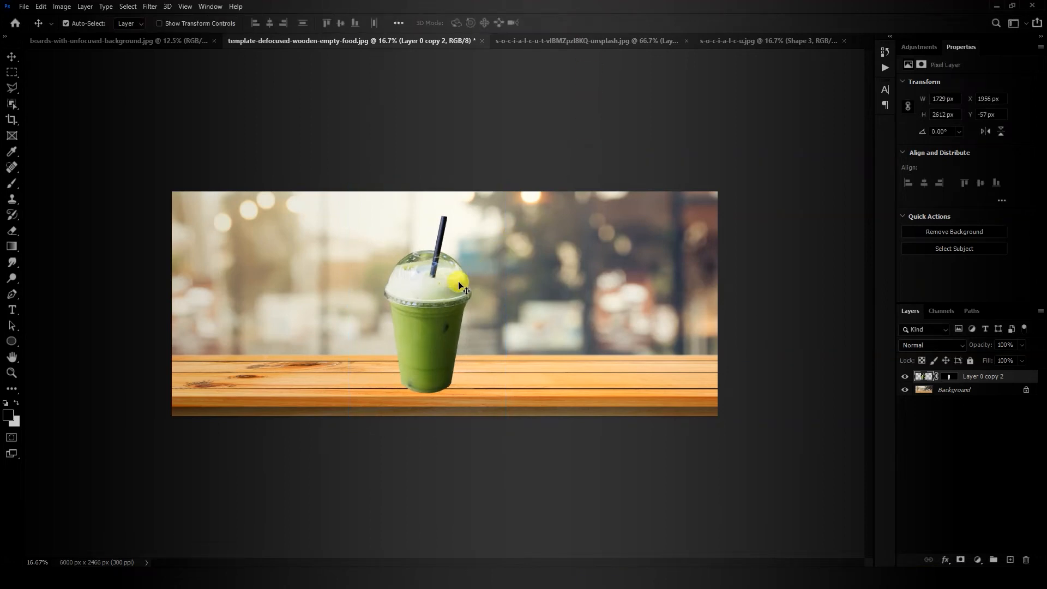
Rotate the cup layer by about -0.39° to straighten it on the table
key("ctrl")
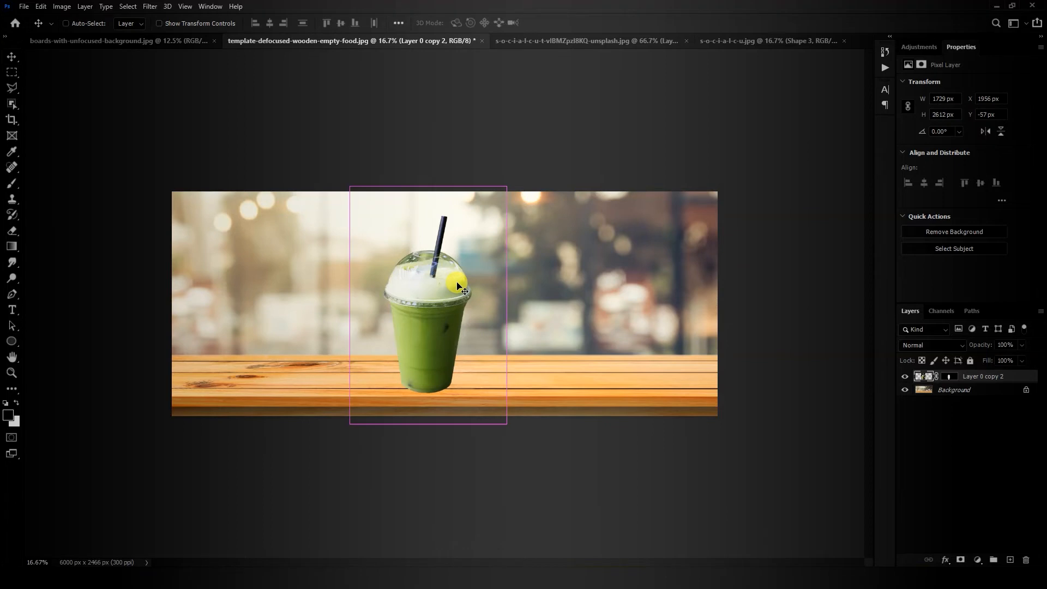
key("ctrl+t")
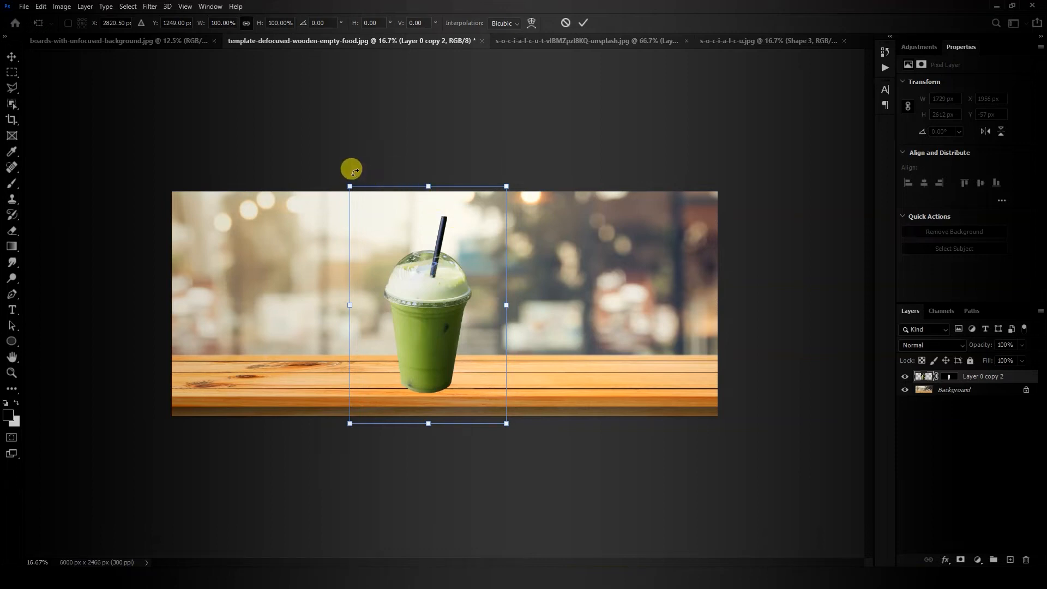
left_click_drag(339, 169, 339, 173)
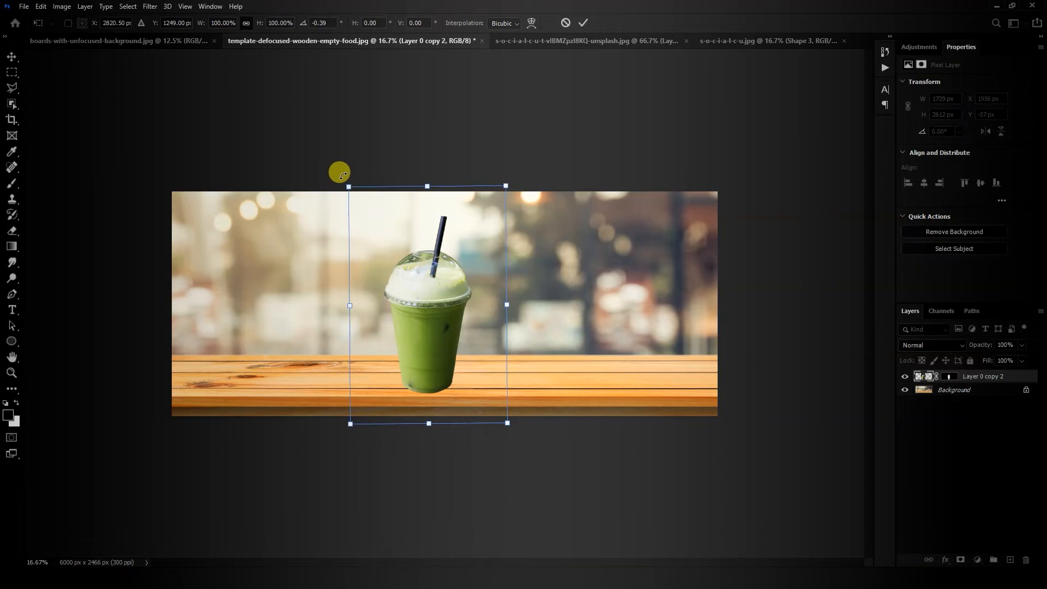
left_click(583, 22)
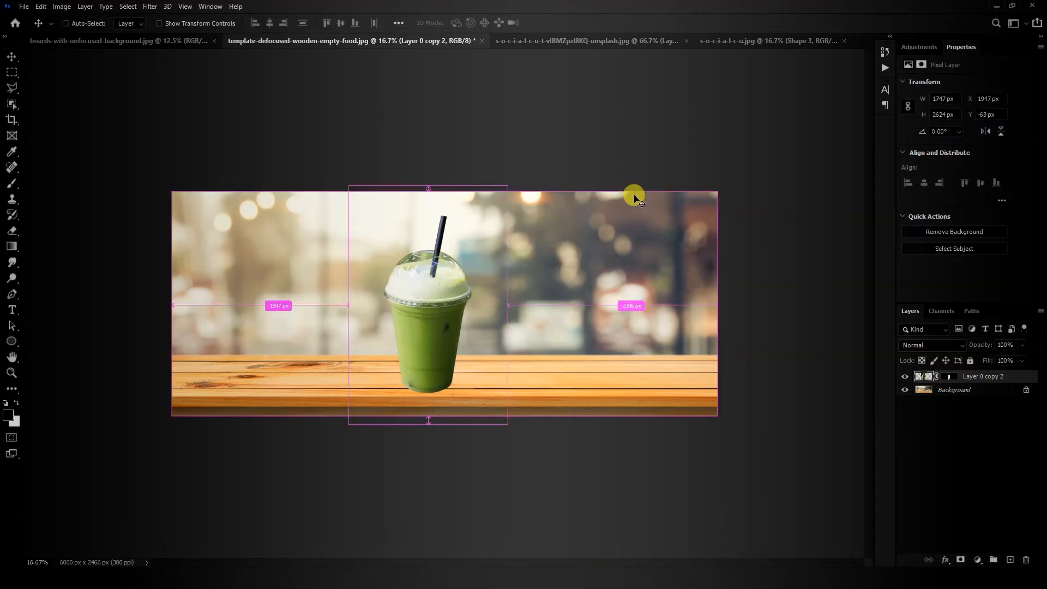
Check the cup against its source documents, and shift it slightly up and right on the table to about X 1975 px, Y -123 px
key("ctrl+plus")
left_click(602, 40)
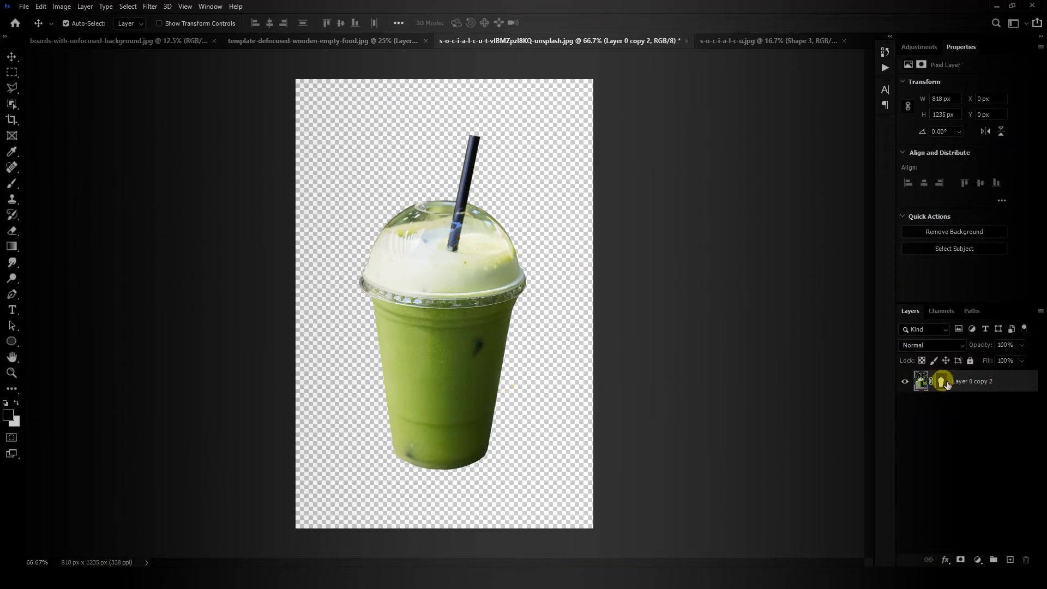
left_click(753, 43)
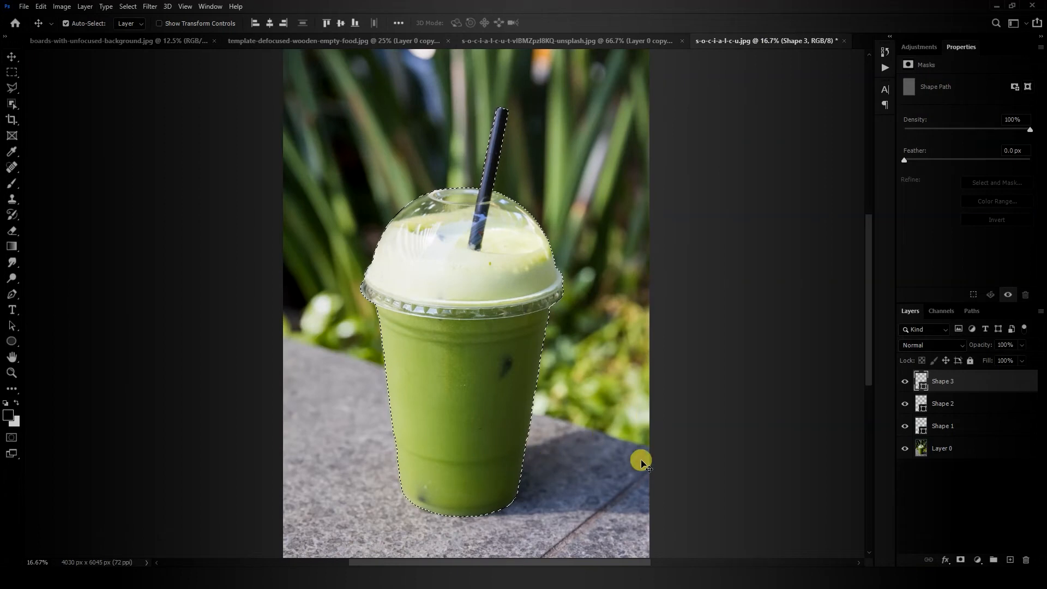
left_click(314, 41)
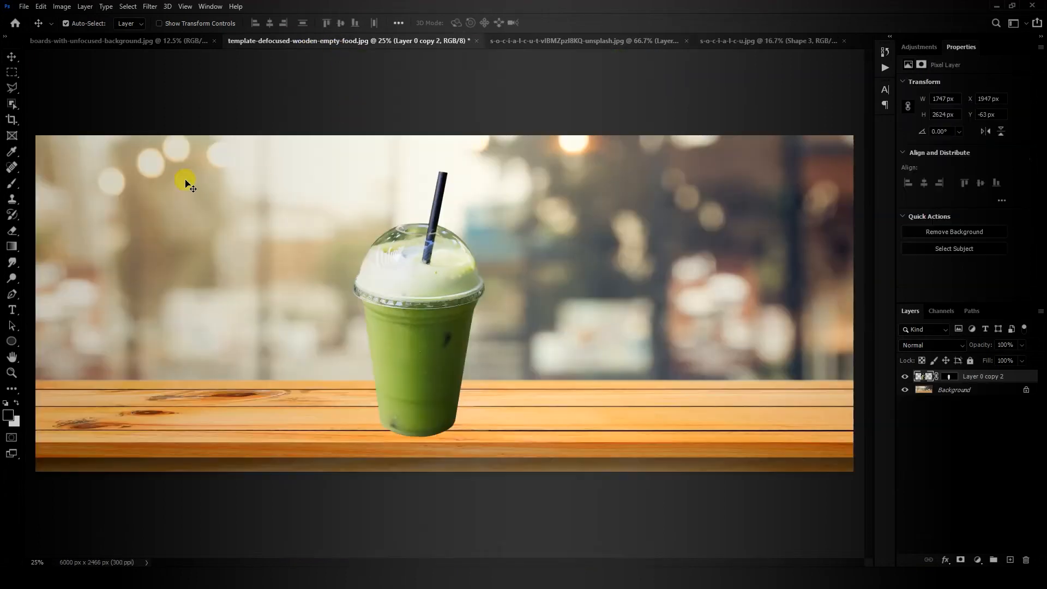
left_click_drag(411, 402, 415, 394)
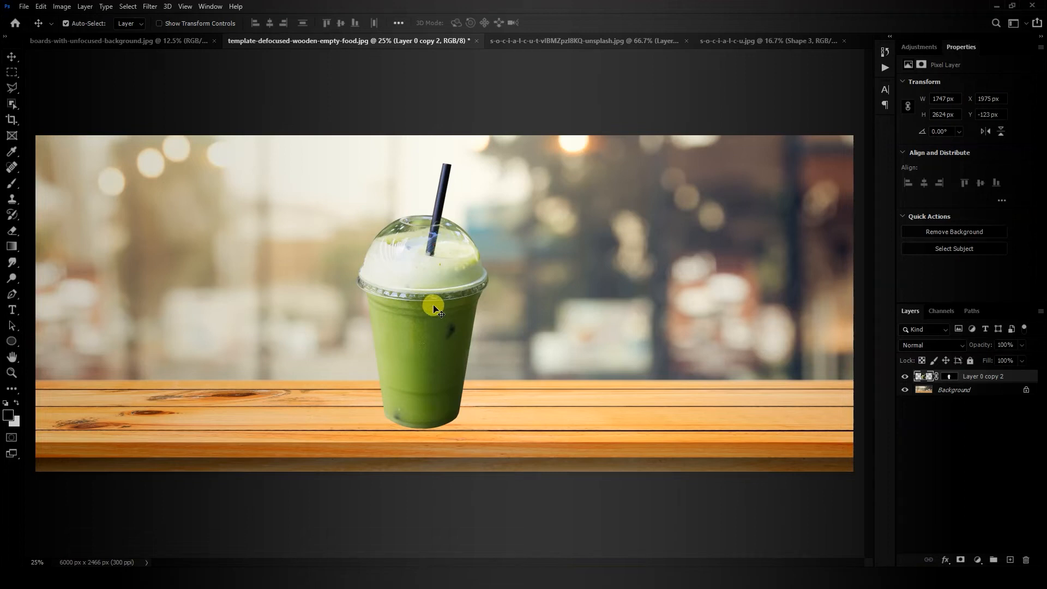
Unlock the wooden table background layer and load the cup layer's mask as a selection
left_click(1026, 390)
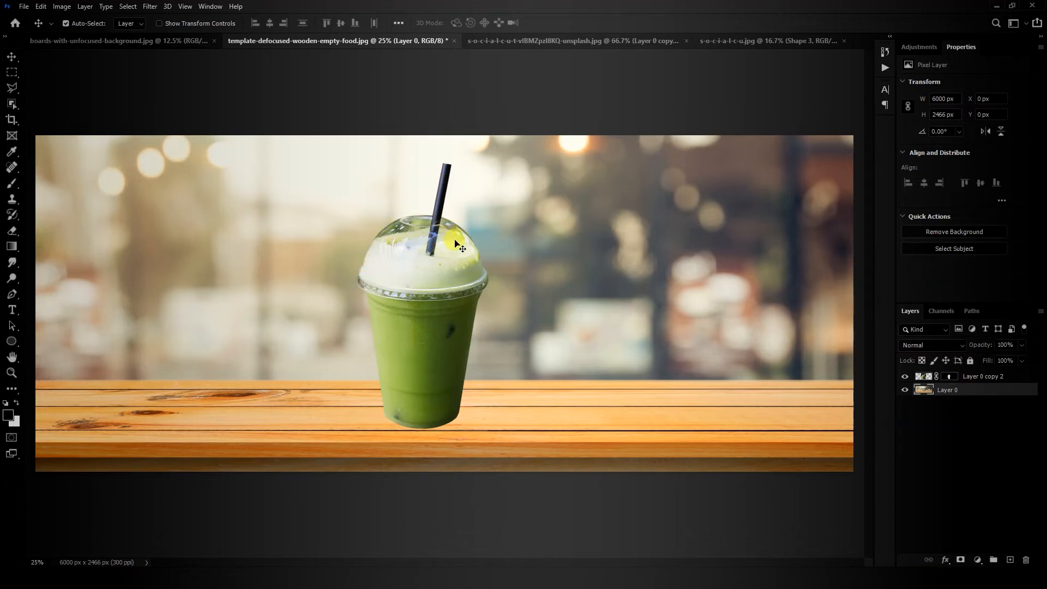
left_click(950, 376, "ctrl")
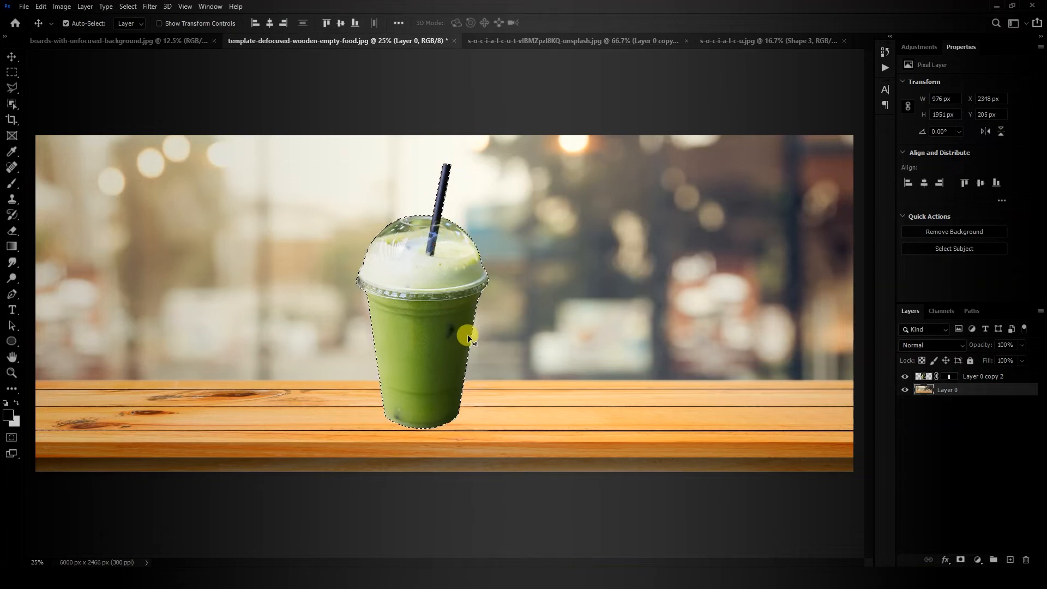
left_click(127, 6)
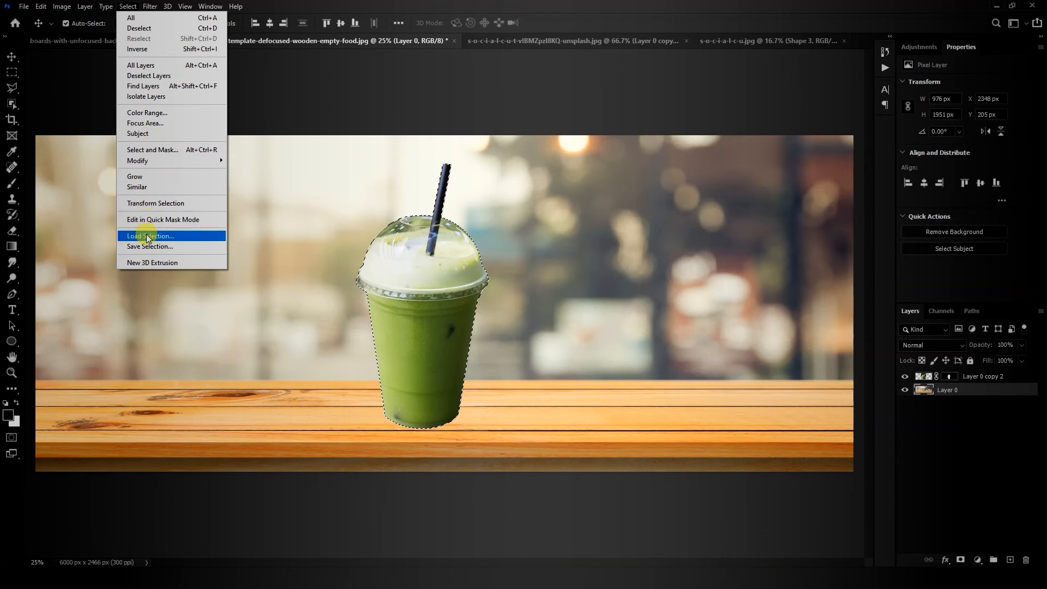
left_click(540, 39)
left_click(128, 7)
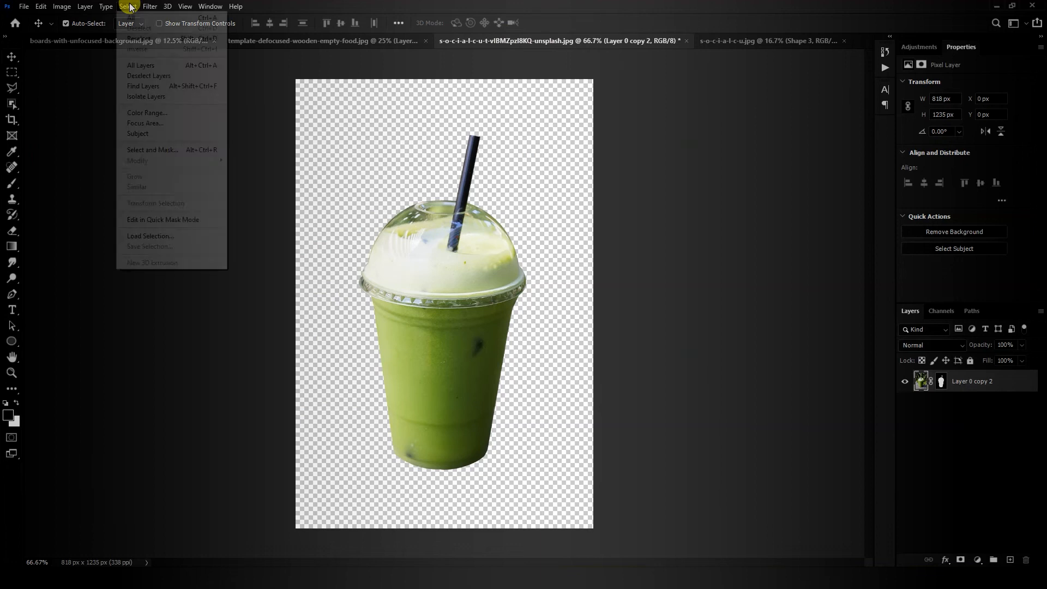
left_click(375, 41)
left_click(375, 41)
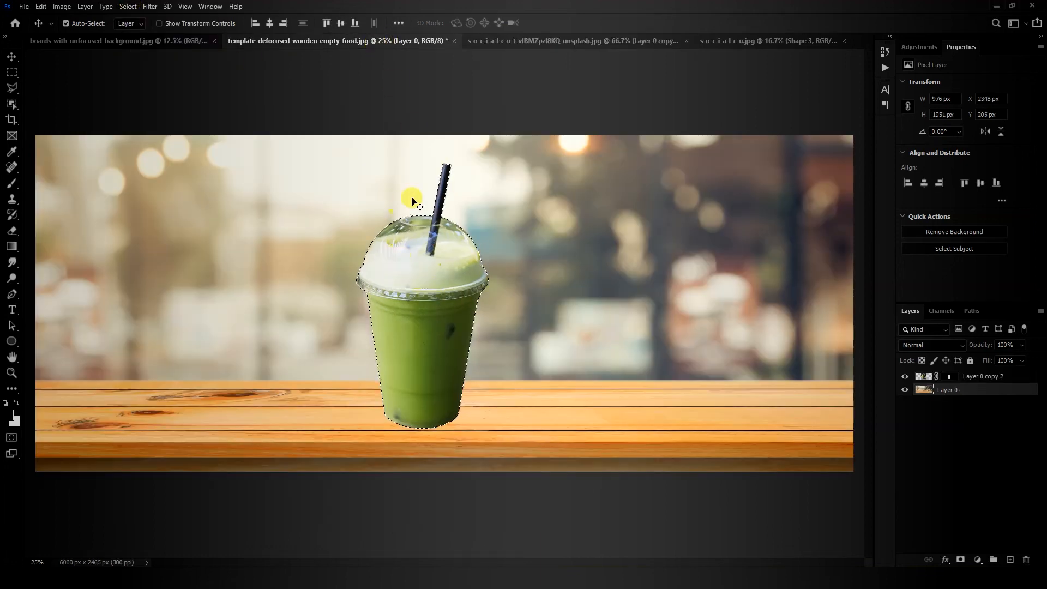
Save the cup-shaped selection as a new channel named Smoothie in the wooden table document
left_click(129, 6)
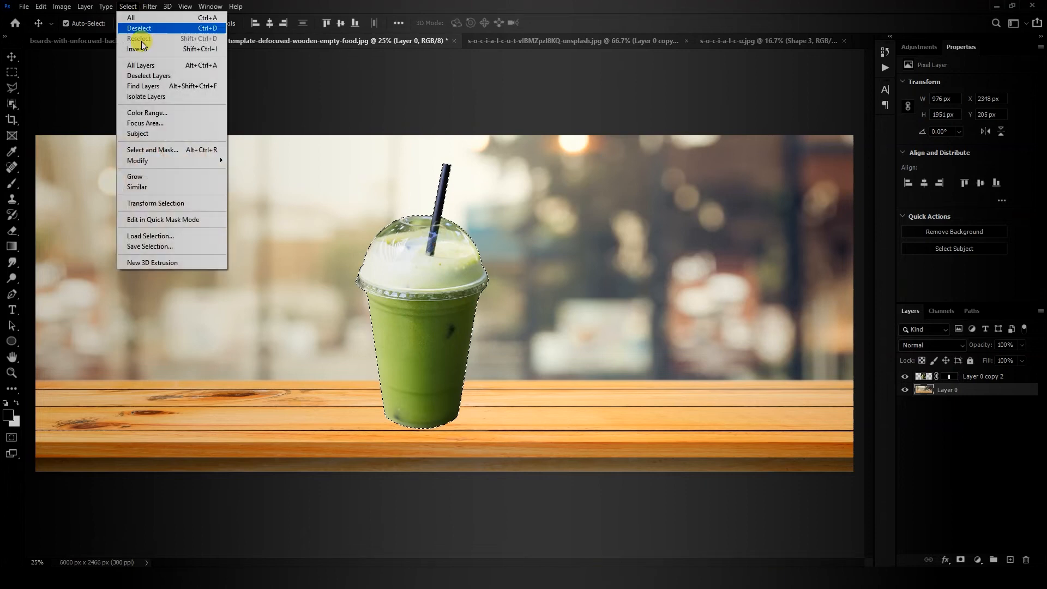
left_click(148, 247)
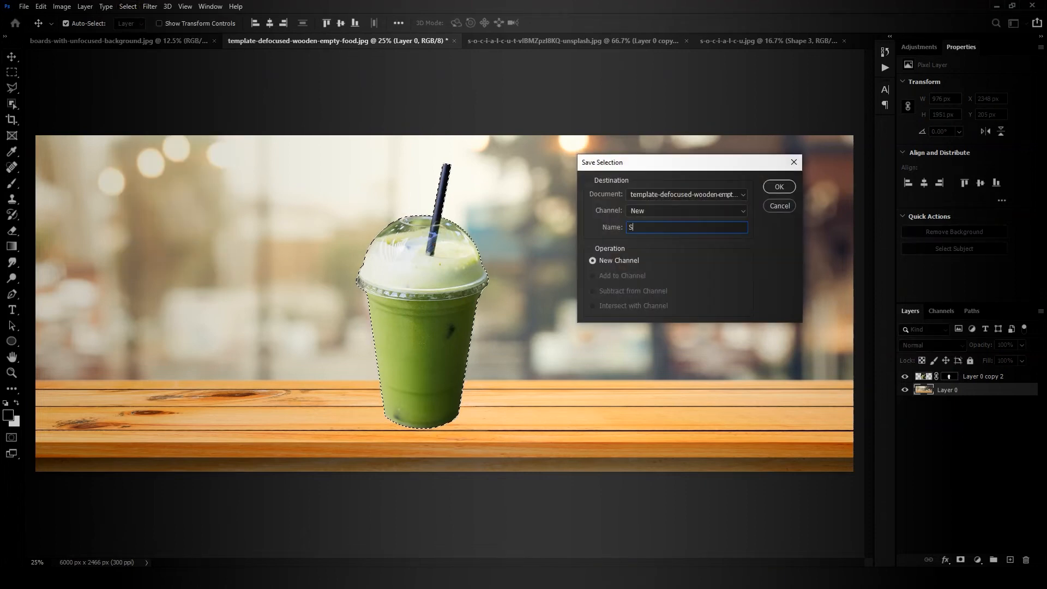
type("Smoothie")
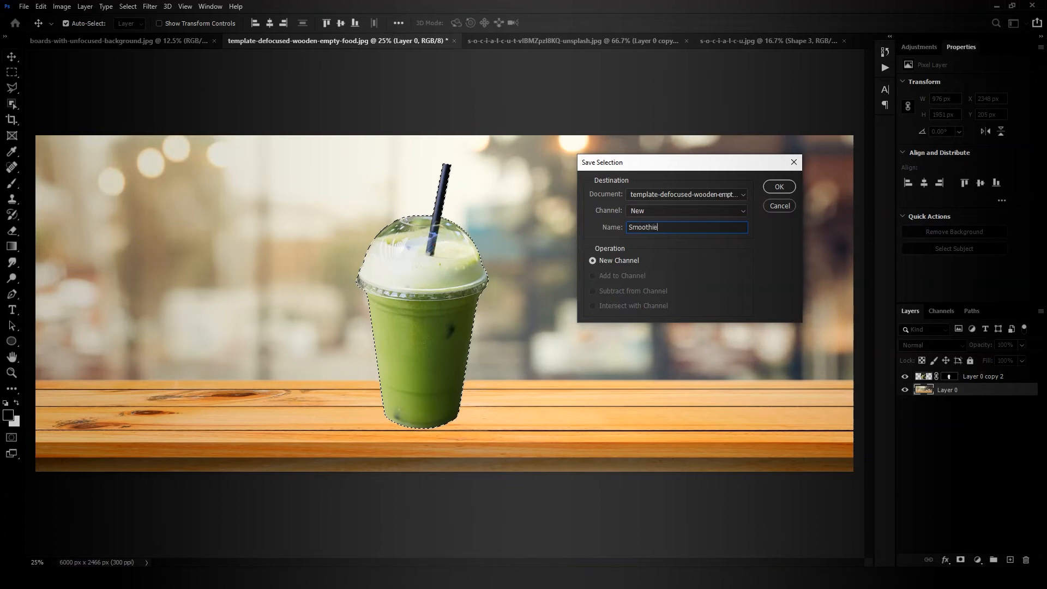
key("Return")
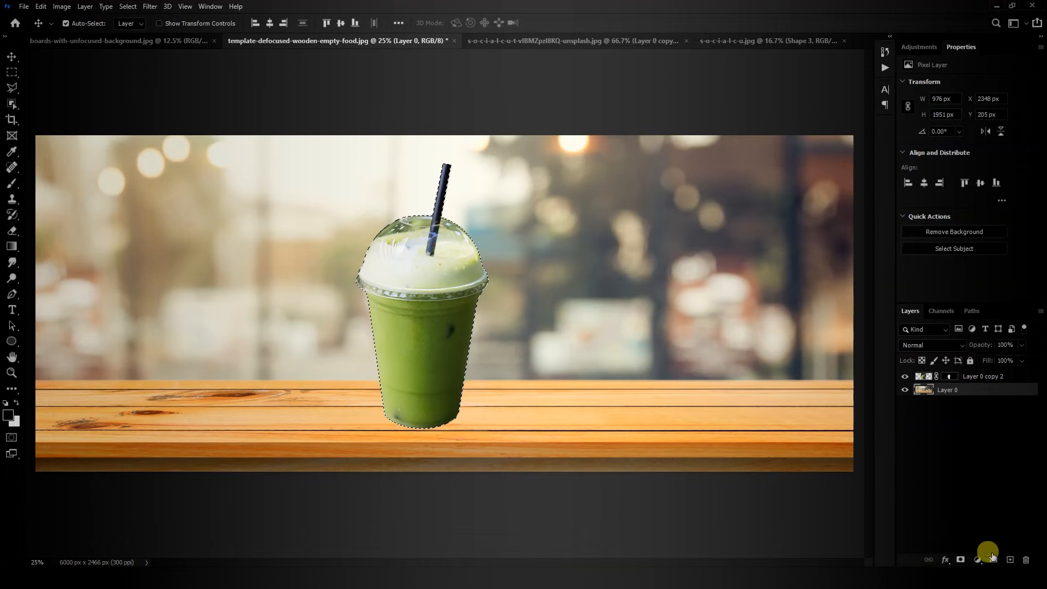
Add a new layer between the cup and the table background, and fill the cup selection on it with black at 100% opacity
left_click(1010, 560)
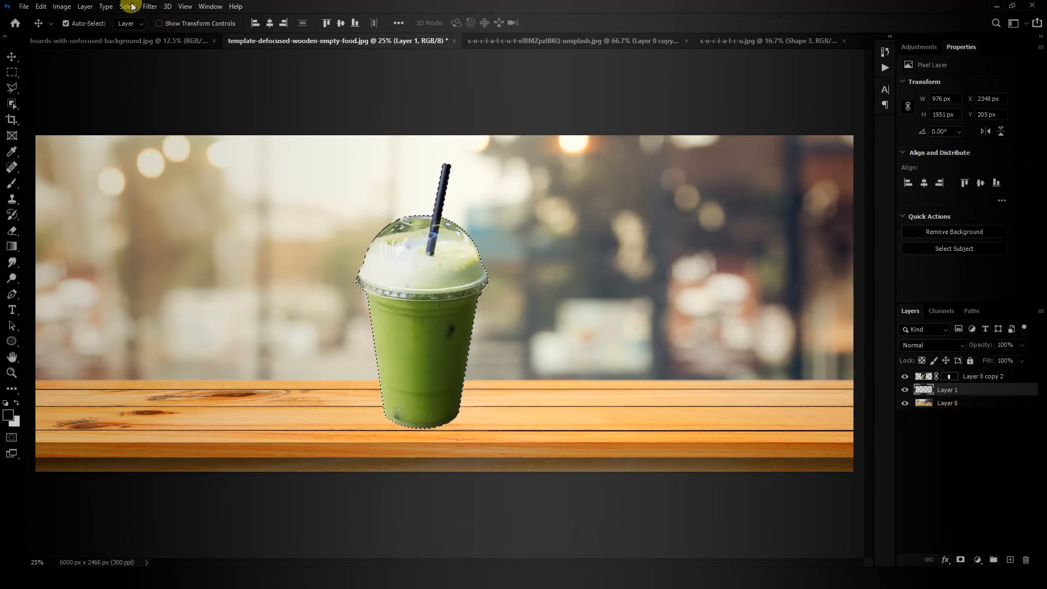
key("shift+F5")
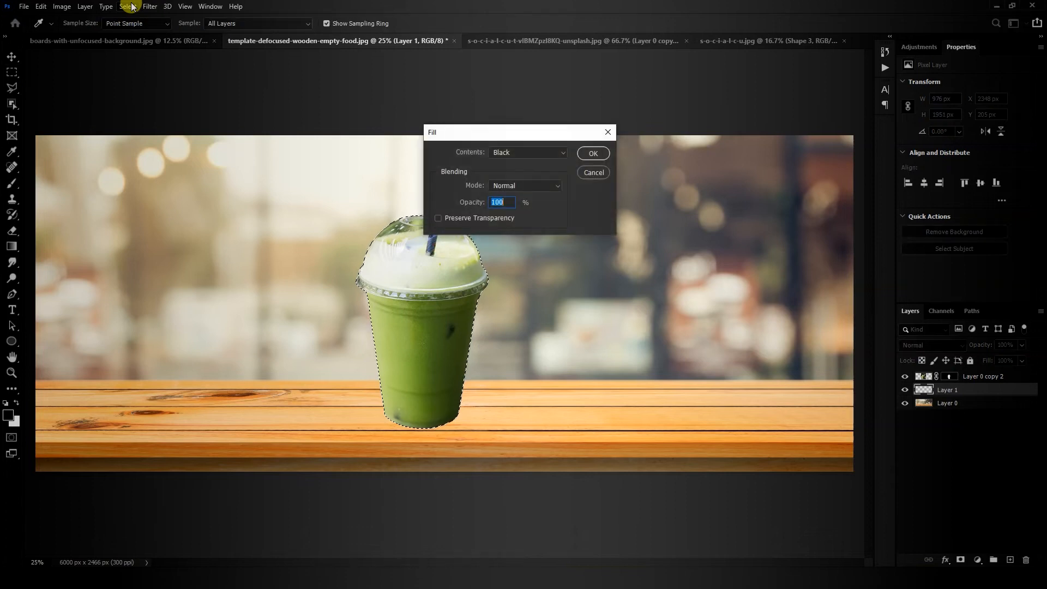
left_click(593, 154)
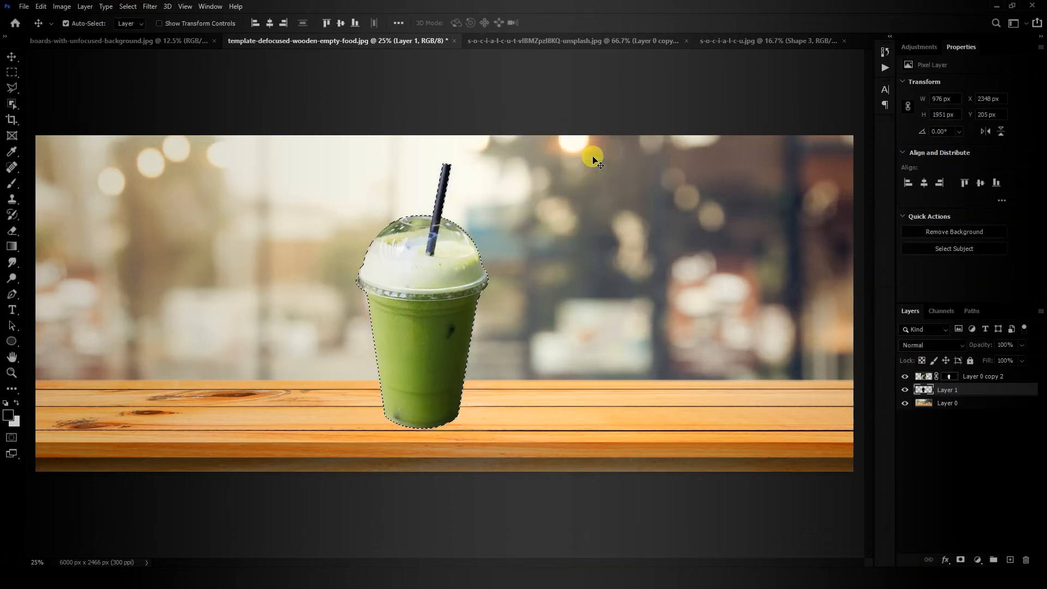
Hide the cup layer temporarily to check the black silhouette beneath it, and clear the selection
left_click(905, 377)
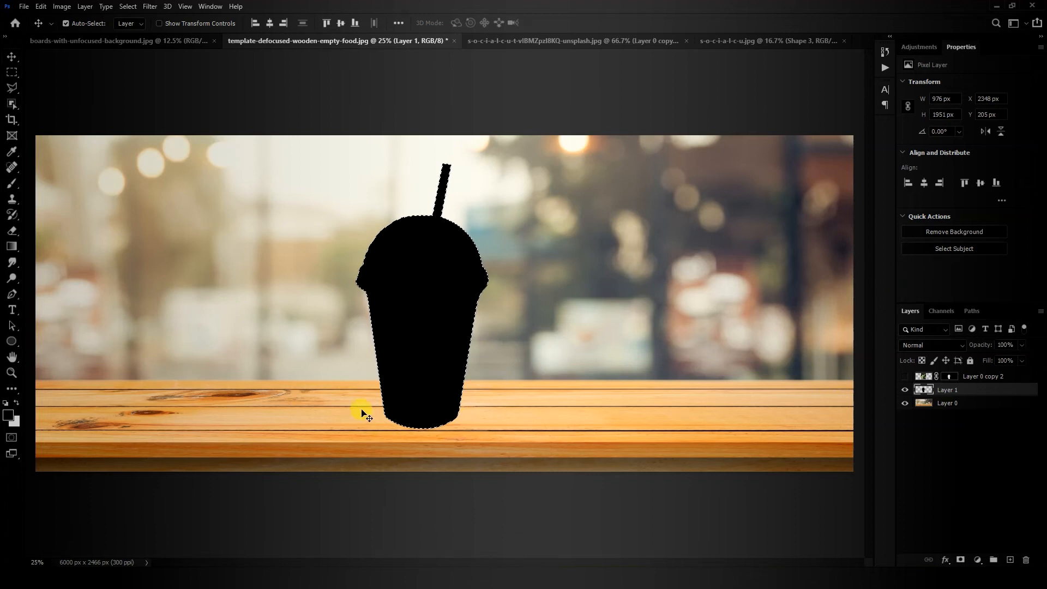
key("ctrl")
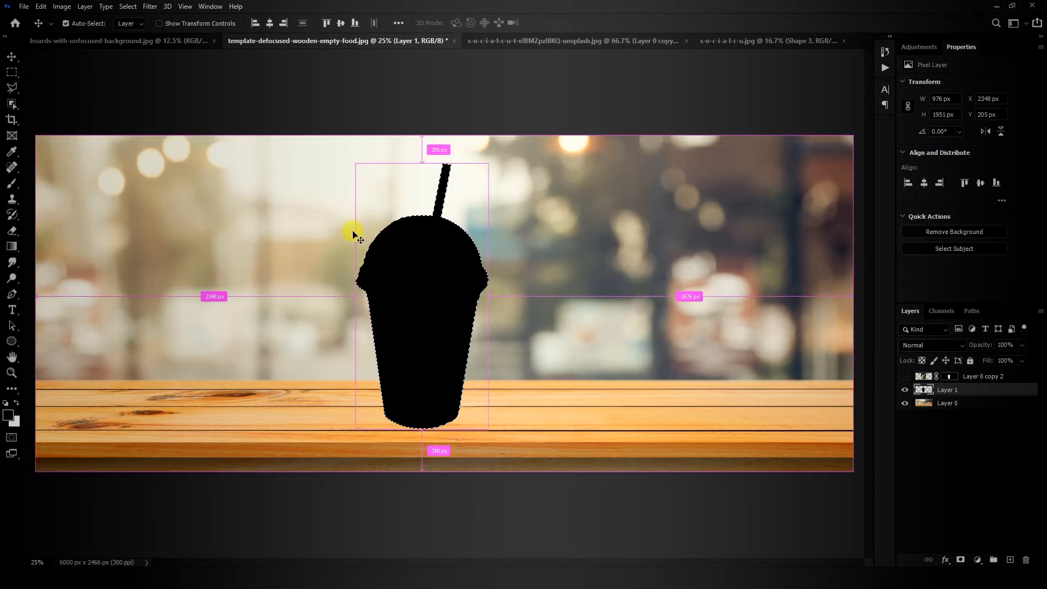
key("ctrl")
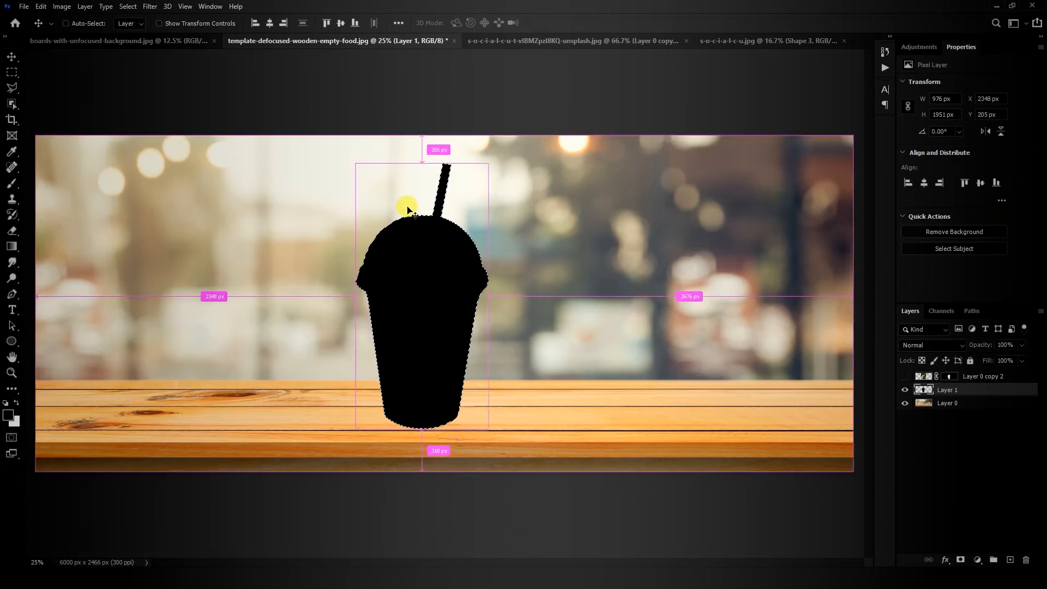
left_click(906, 377)
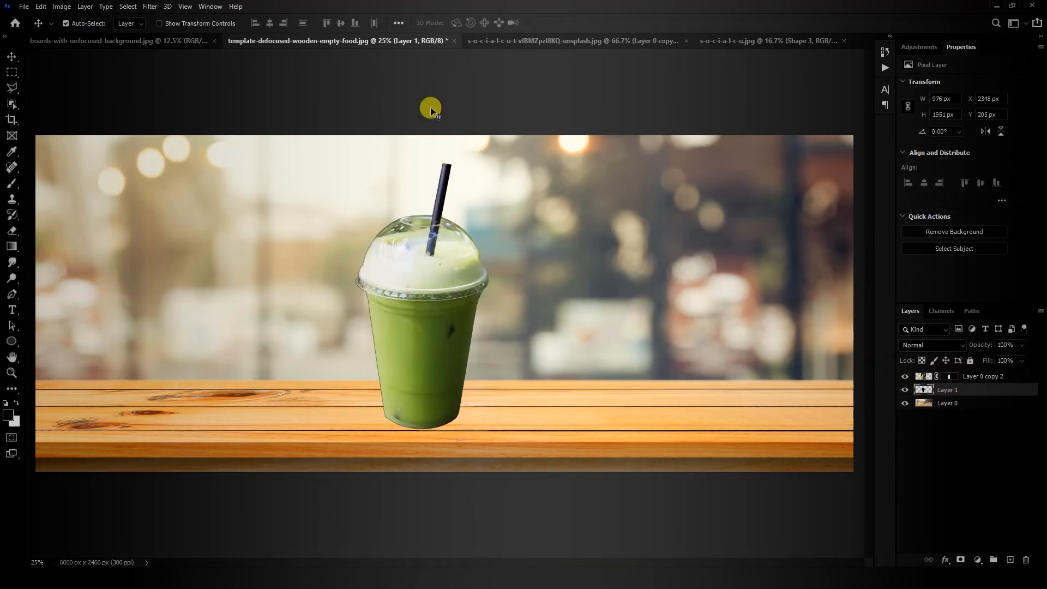
Distort the black silhouette on Layer 1 into a shadow about 2285 × 260 px, lying on the table to the right of the cup's base
left_click(913, 389)
left_click(42, 8)
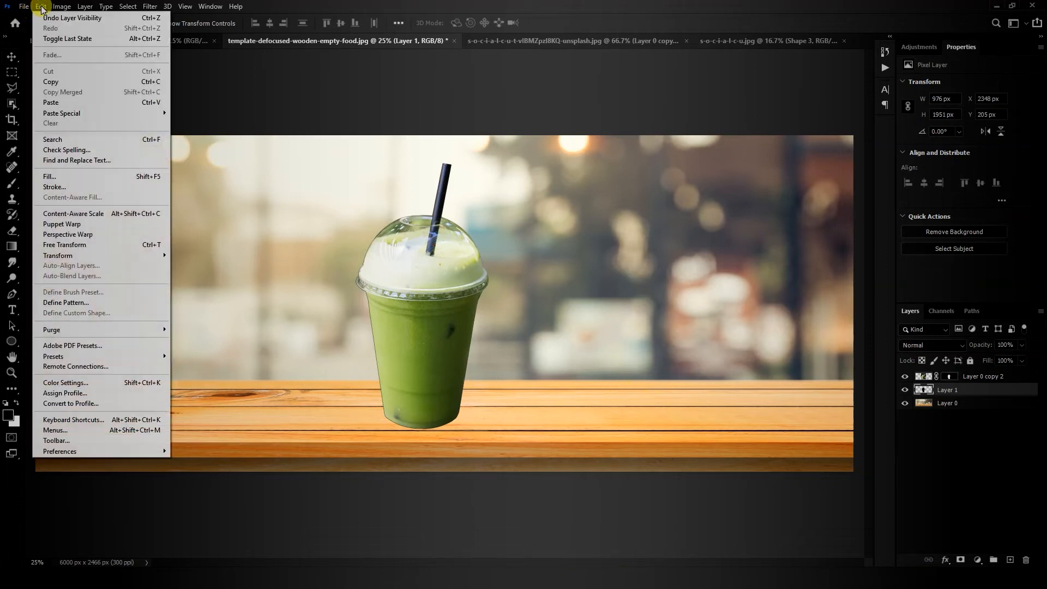
mouse_move(156, 256)
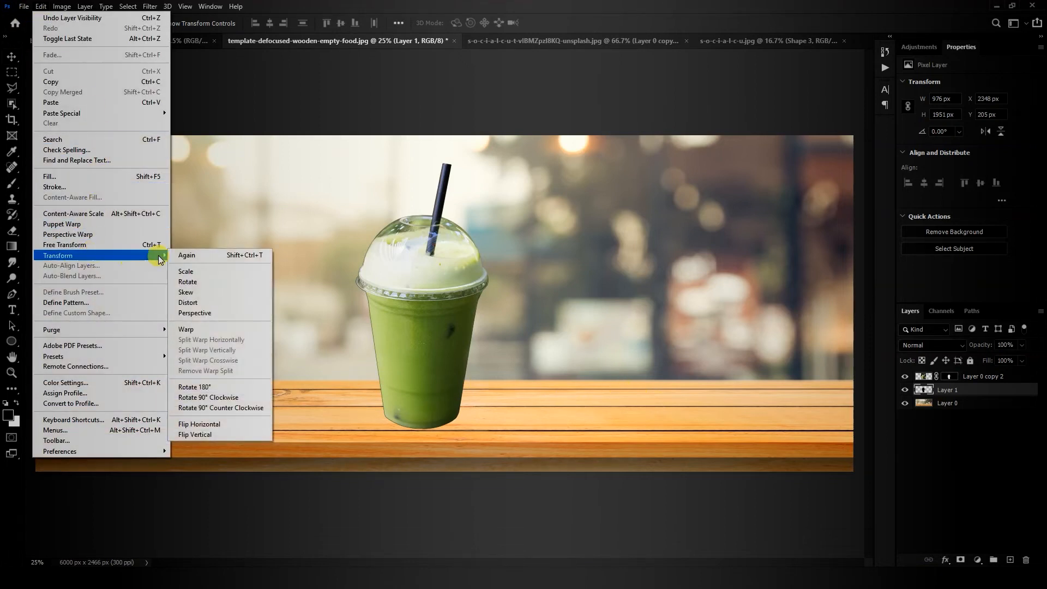
left_click(211, 299)
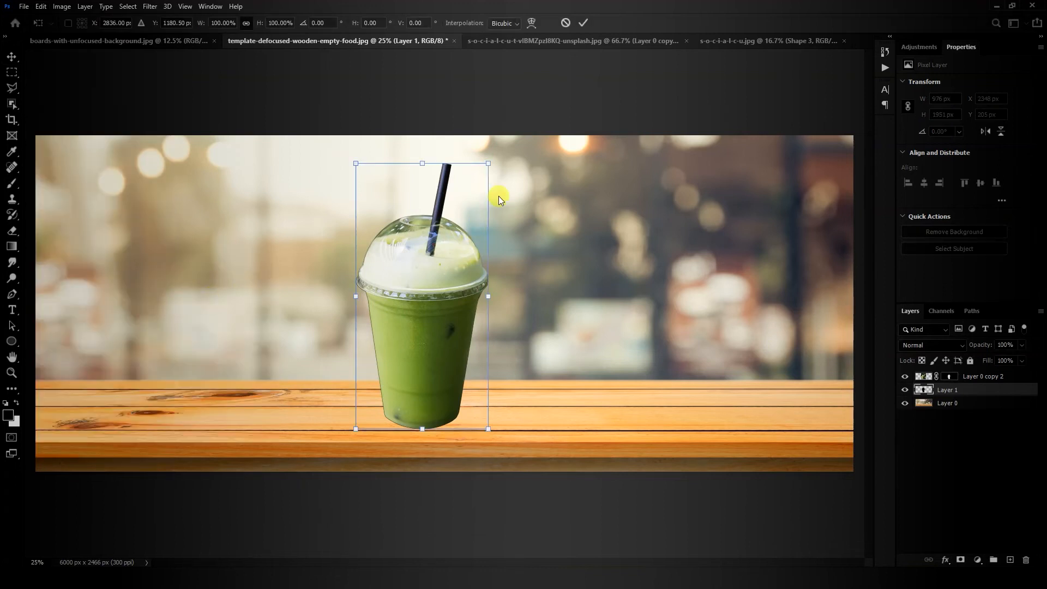
left_click_drag(488, 164, 766, 413)
left_click_drag(355, 163, 670, 350)
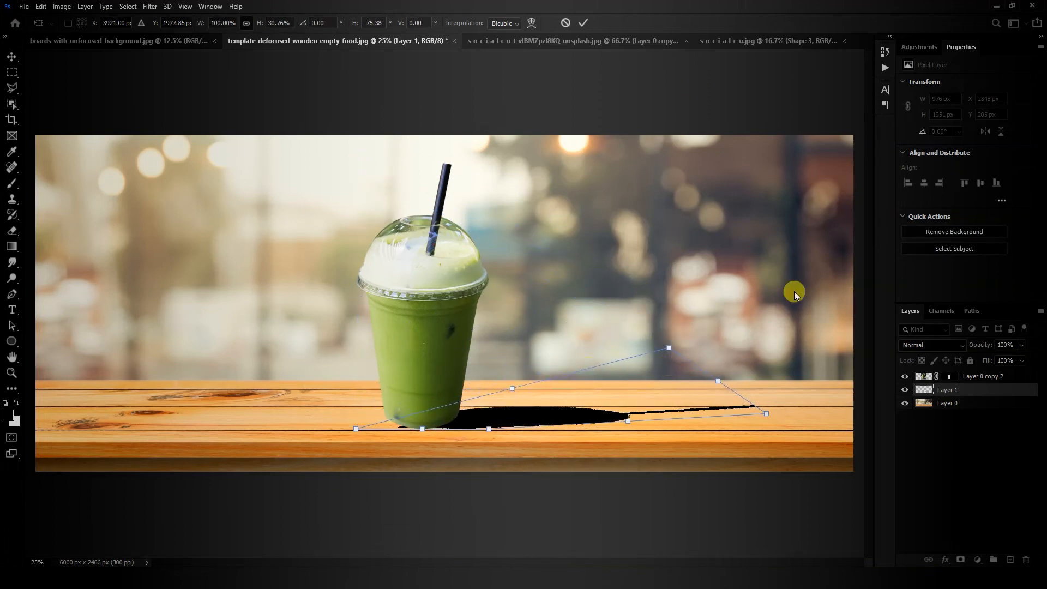
left_click_drag(764, 417, 727, 407)
left_click_drag(668, 347, 587, 310)
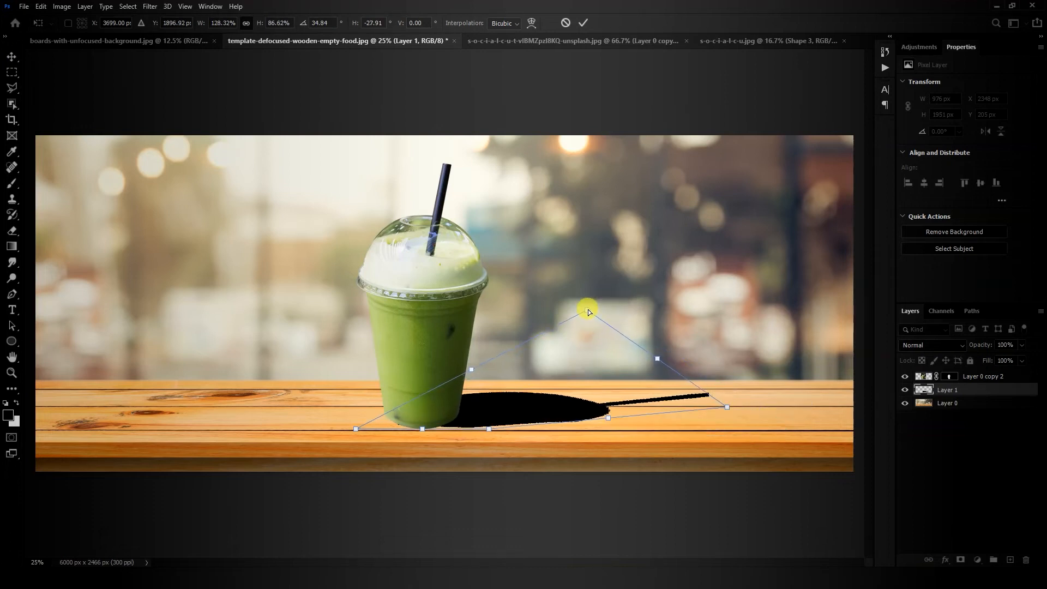
left_click(581, 24)
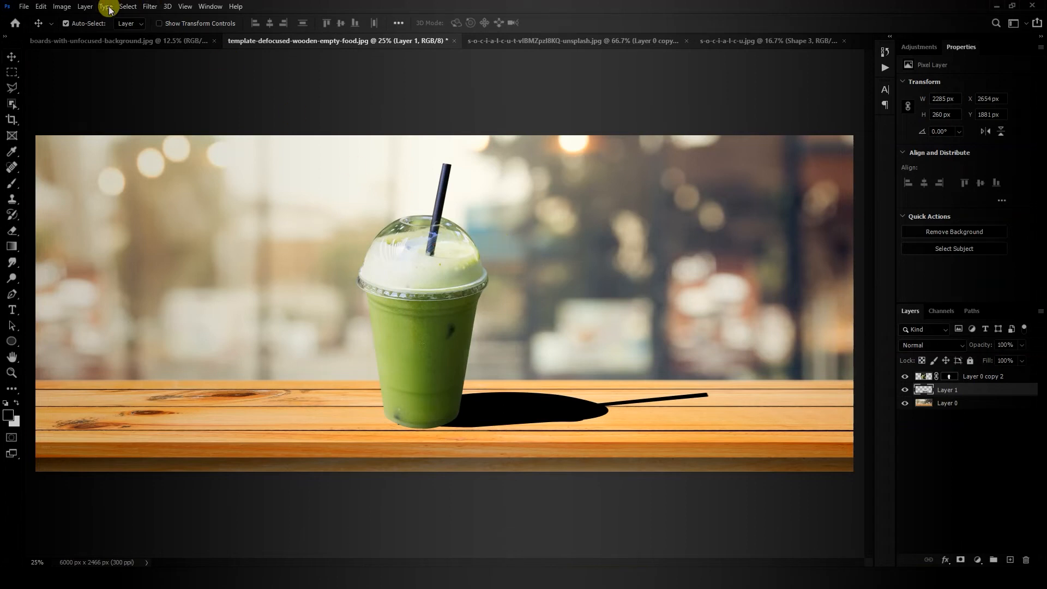
Soften the shadow layer with a Gaussian Blur of 9.6 pixels radius
left_click(147, 6)
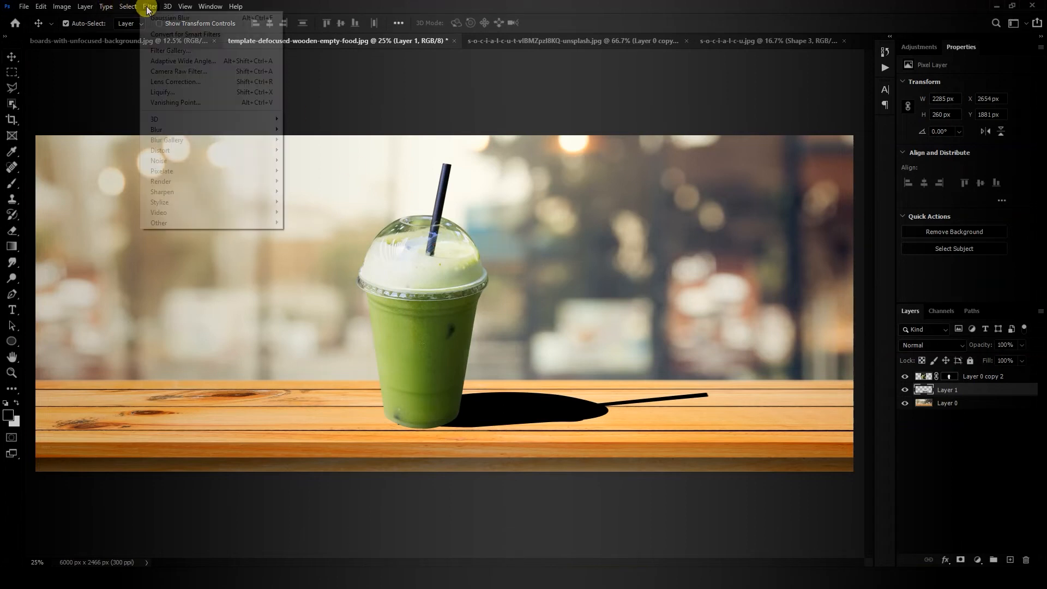
mouse_move(218, 130)
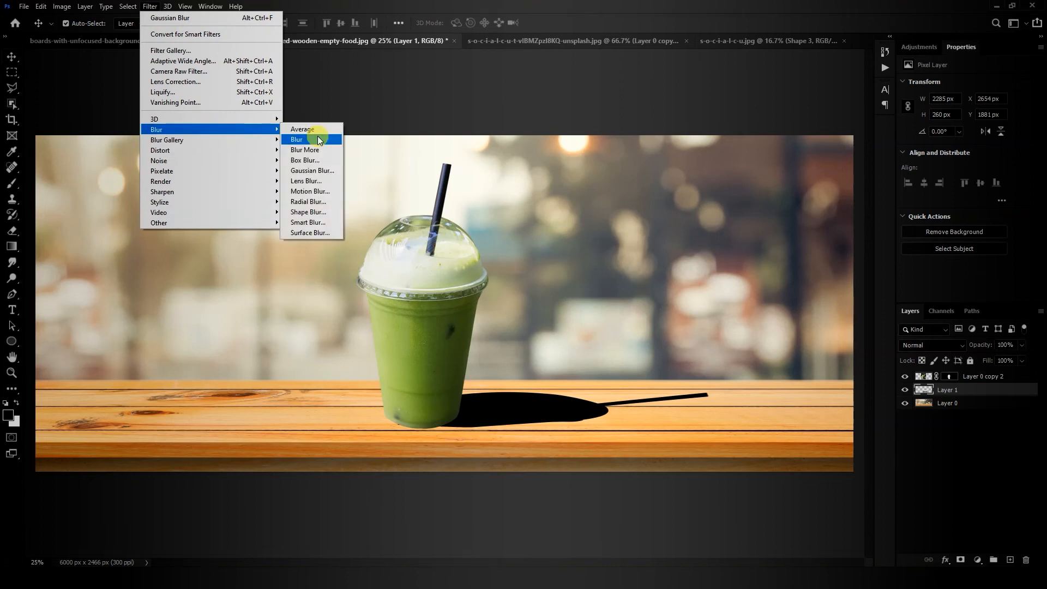
left_click(319, 171)
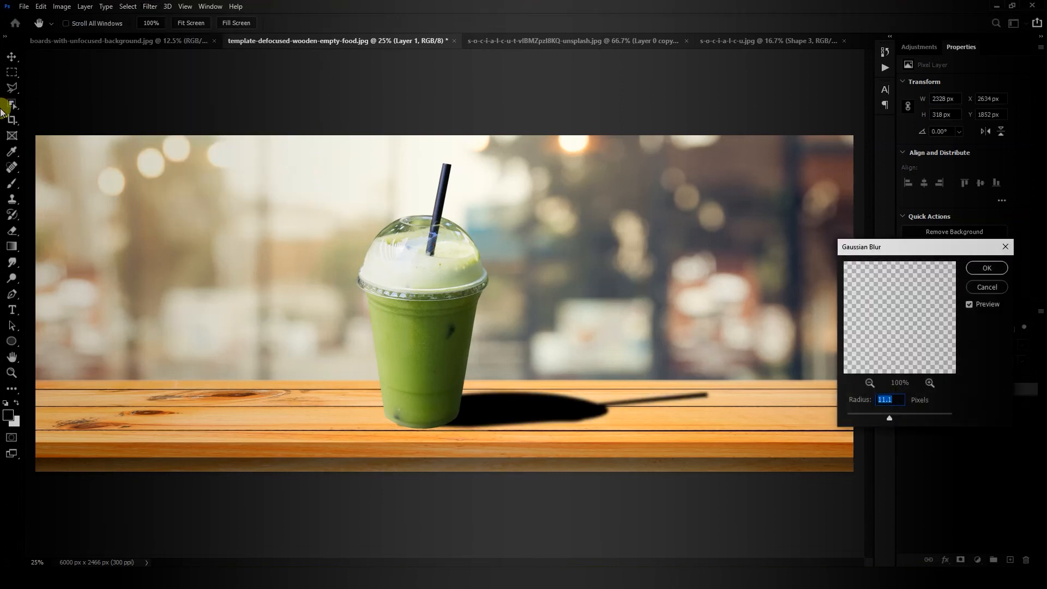
mouse_move(890, 418)
left_mouse_down()
mouse_move(907, 418)
mouse_move(884, 420)
left_mouse_up()
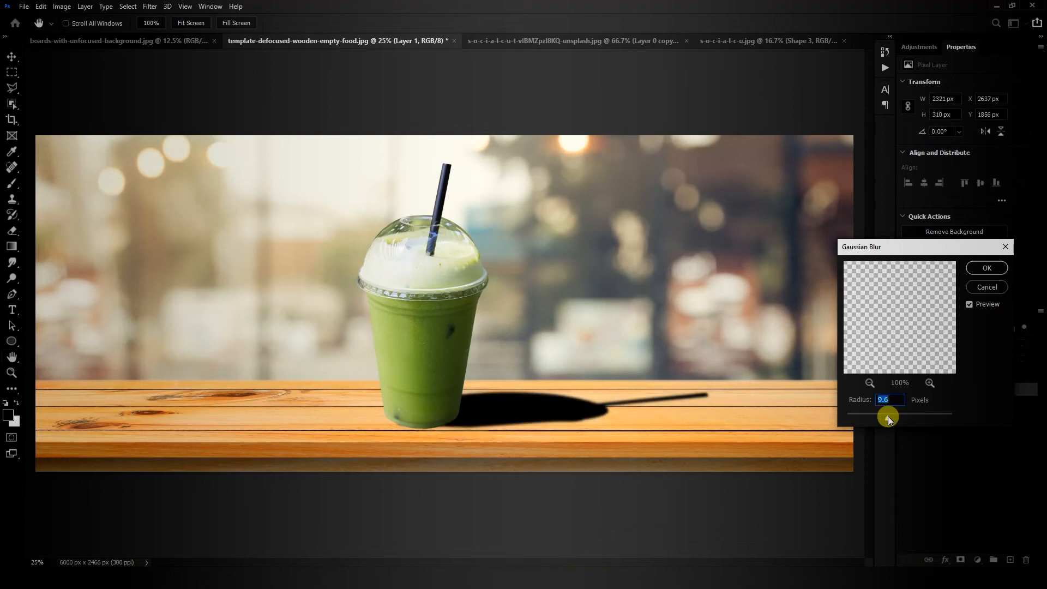
left_click(981, 268)
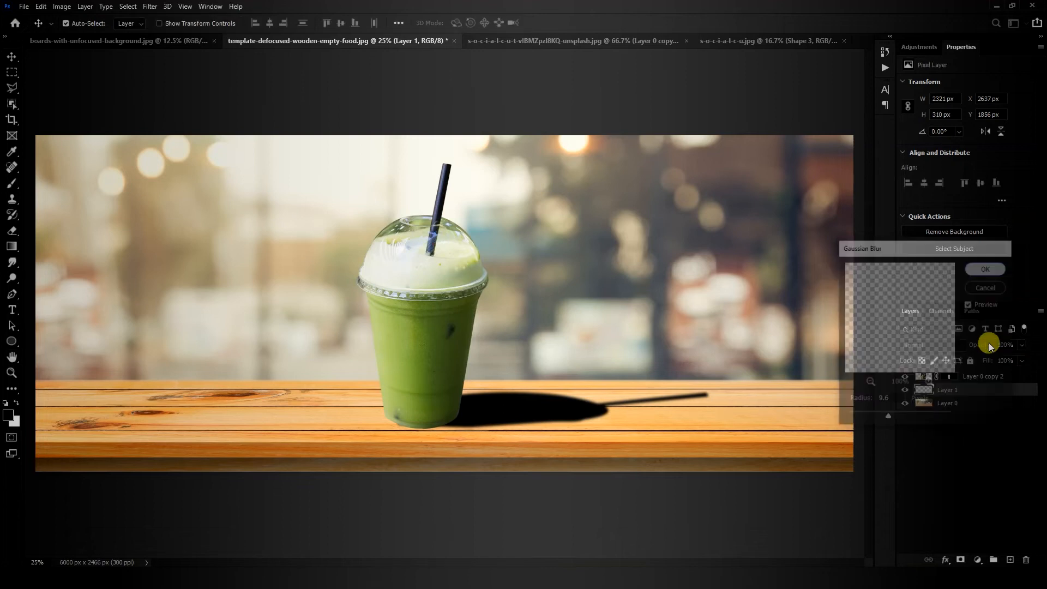
Set the shadow layer's opacity to 60%
key("2")
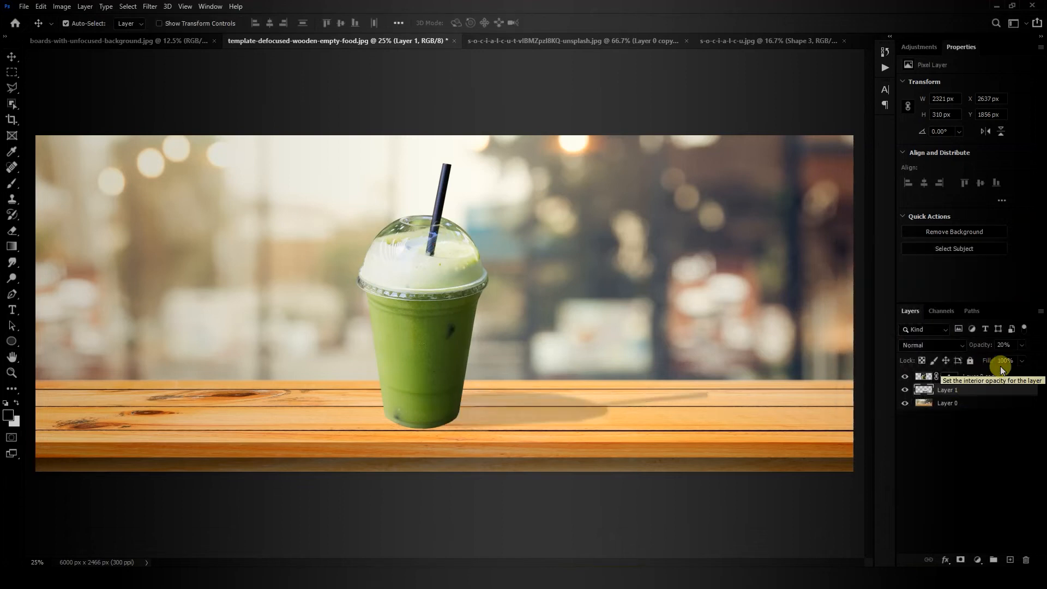
key("3")
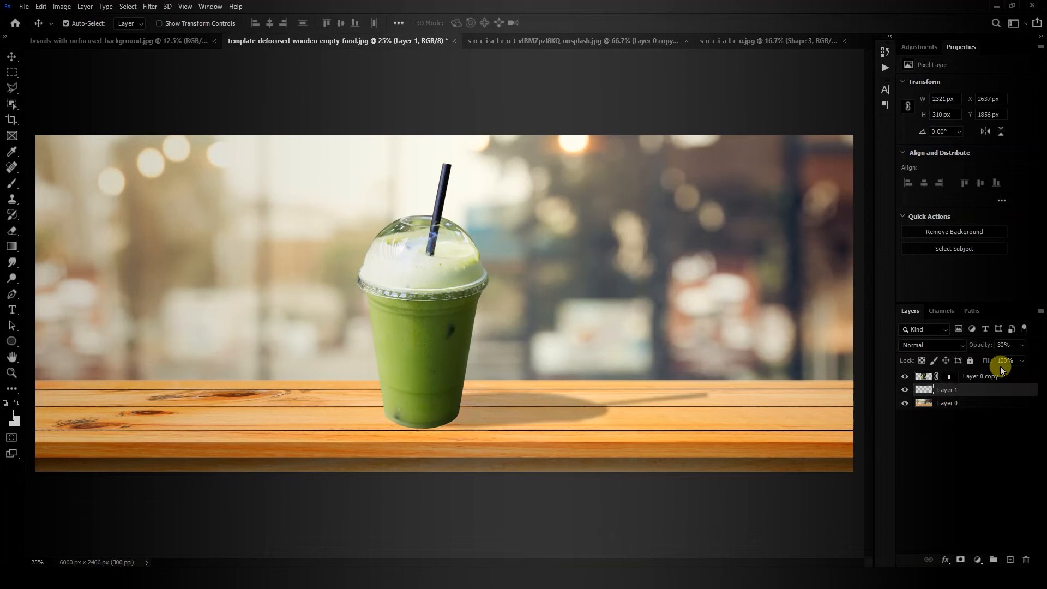
key("4")
key("4")
key("5")
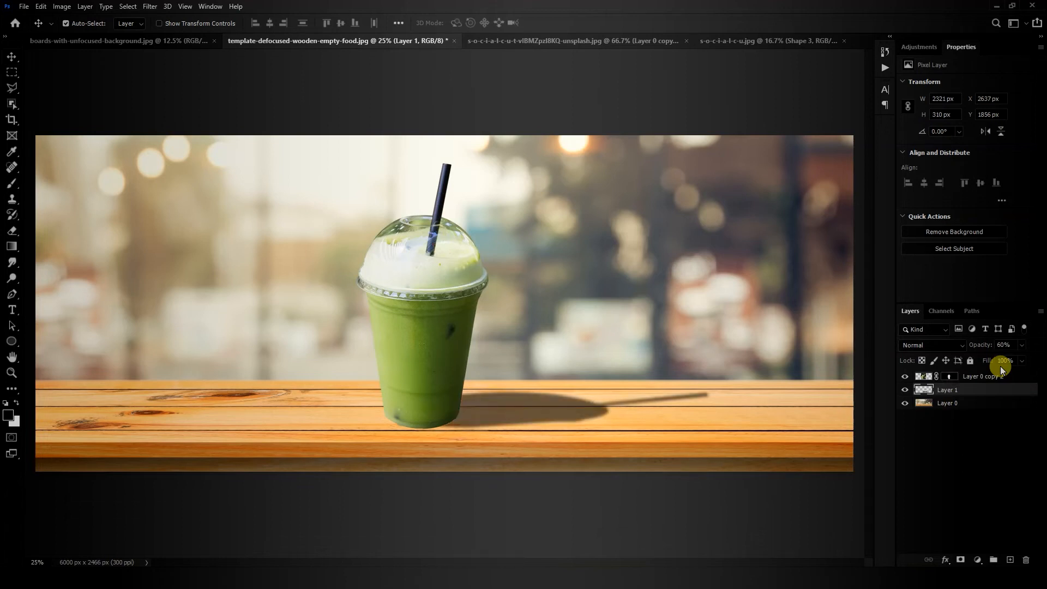
Add a layer mask to the shadow and fade it from the cup's base to the straw tip with a Foreground to Background gradient at 100% opacity
left_click(961, 561)
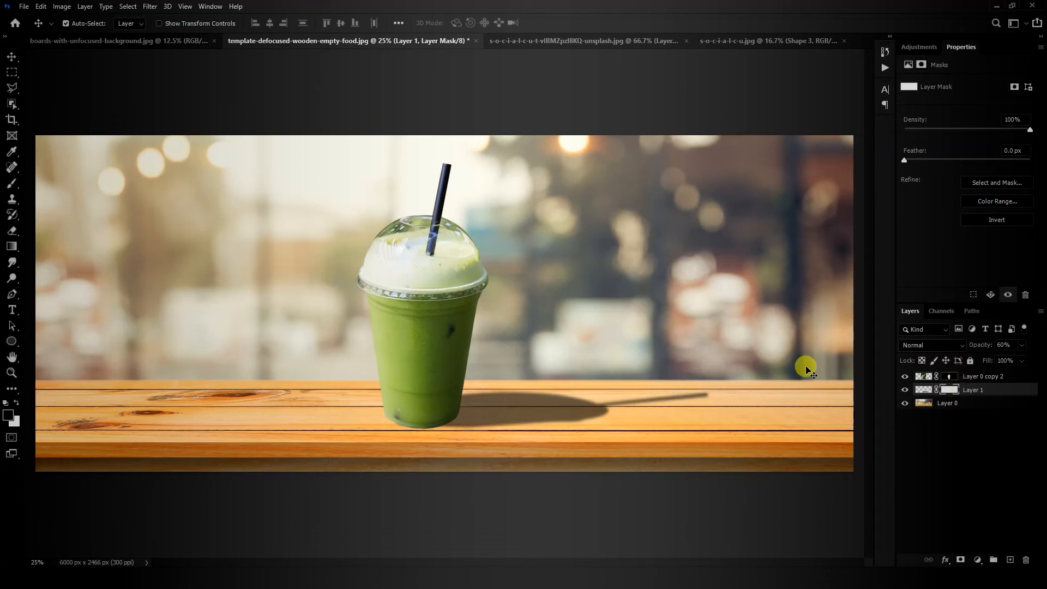
left_click(11, 244)
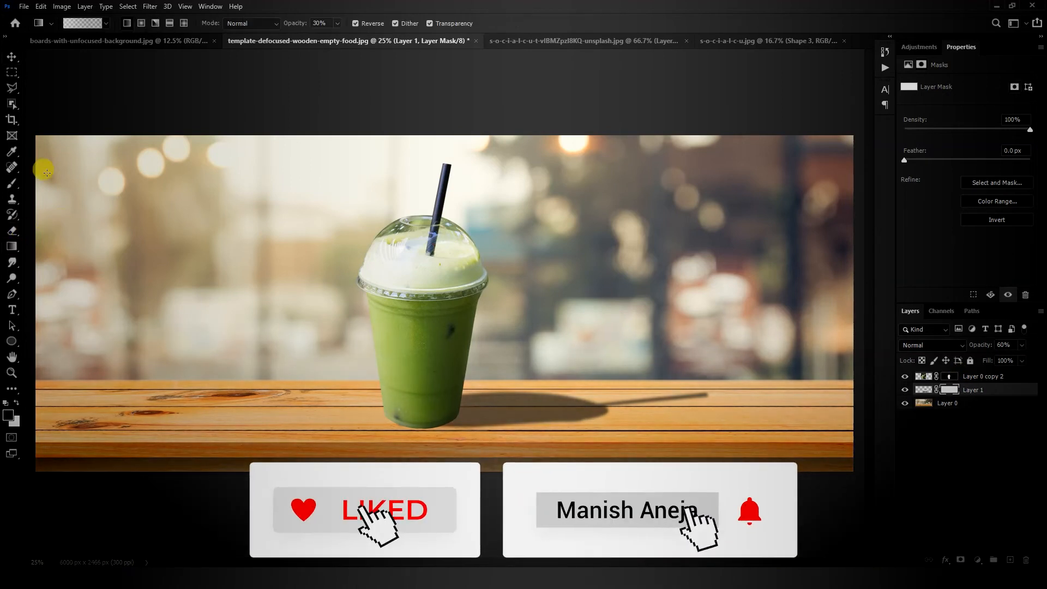
left_click(82, 24)
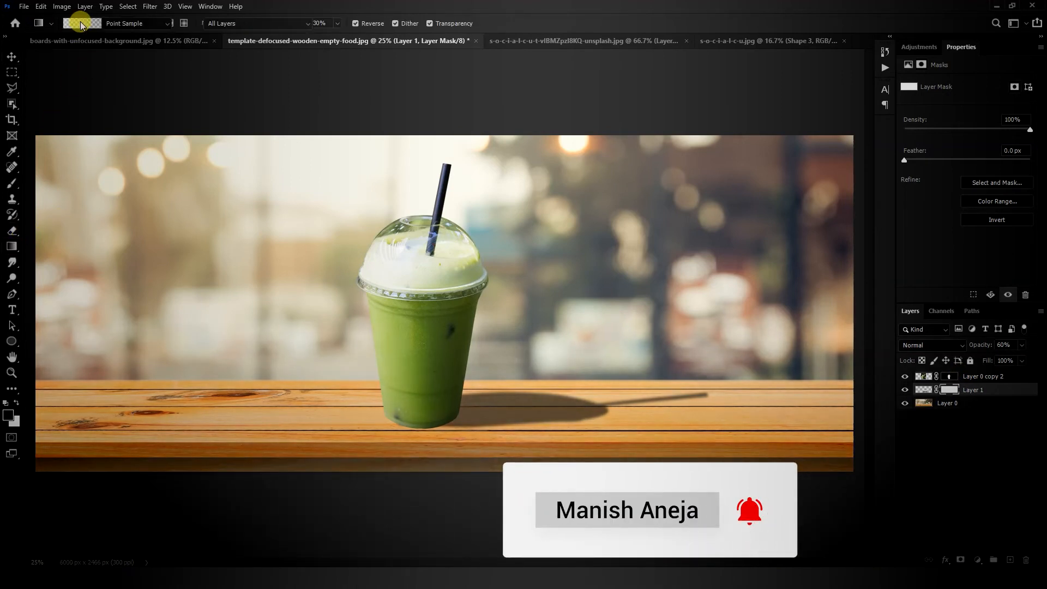
left_click(725, 291)
left_click(736, 308)
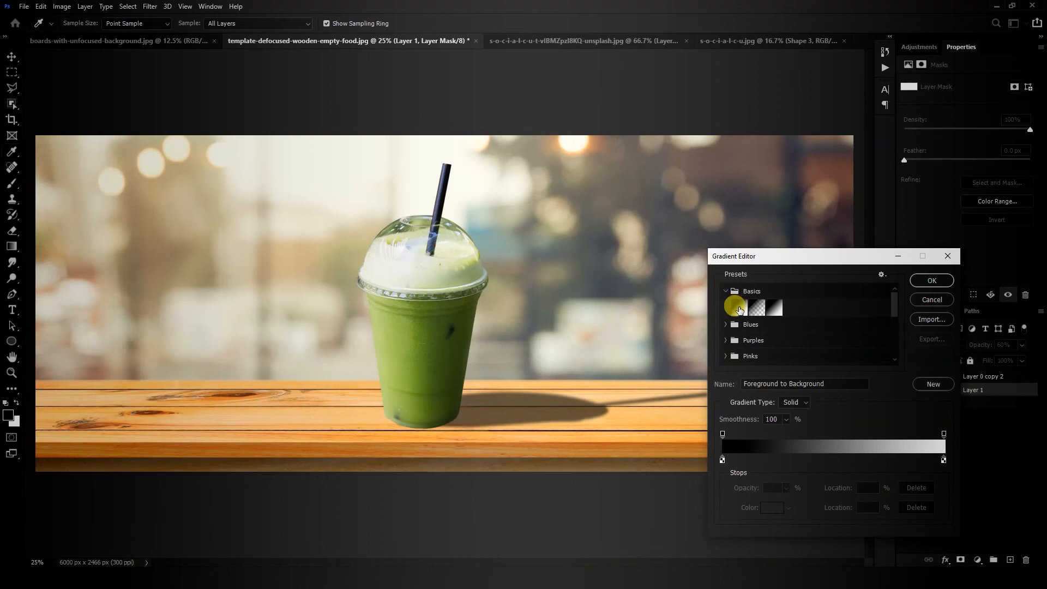
left_click(924, 283)
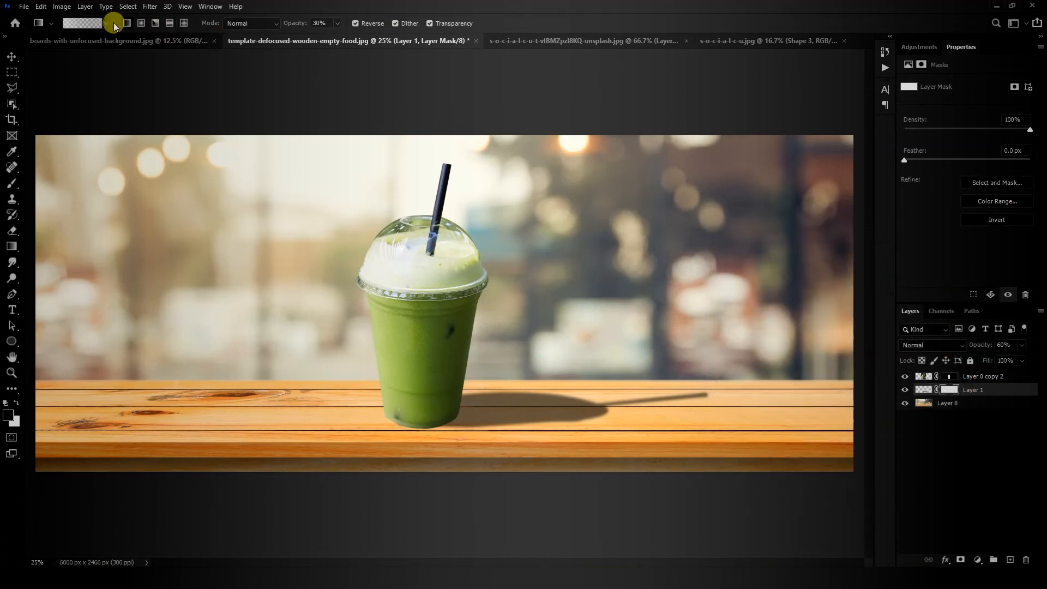
left_click(315, 23)
type("100")
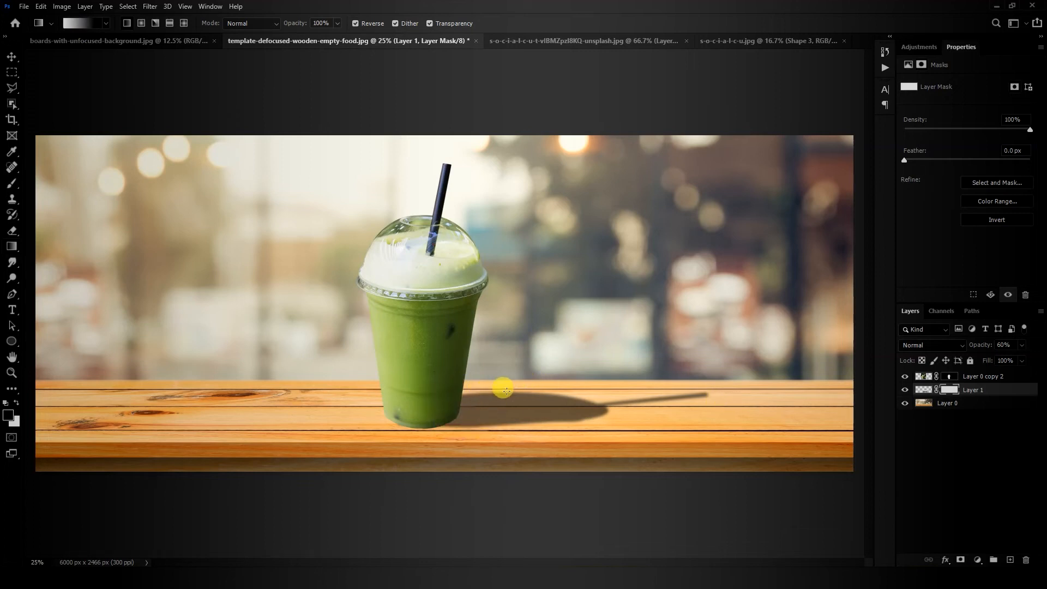
left_click_drag(457, 411, 713, 394)
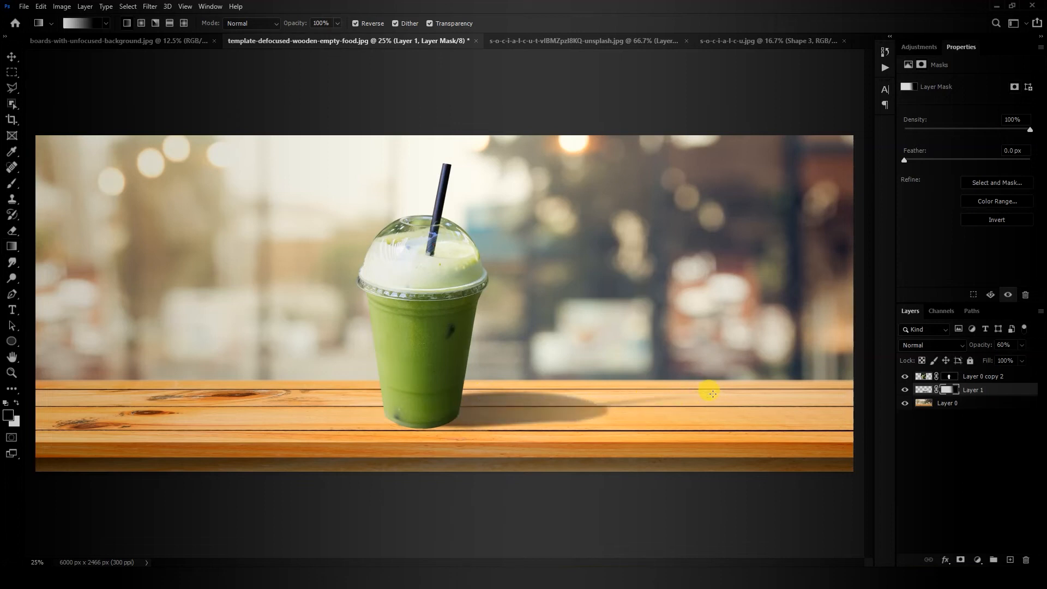
Undo the last gradient on the shadow's layer mask and redraw it from the cup's base to beyond the straw shadow's tip
key("ctrl+z")
left_click_drag(436, 409, 764, 400)
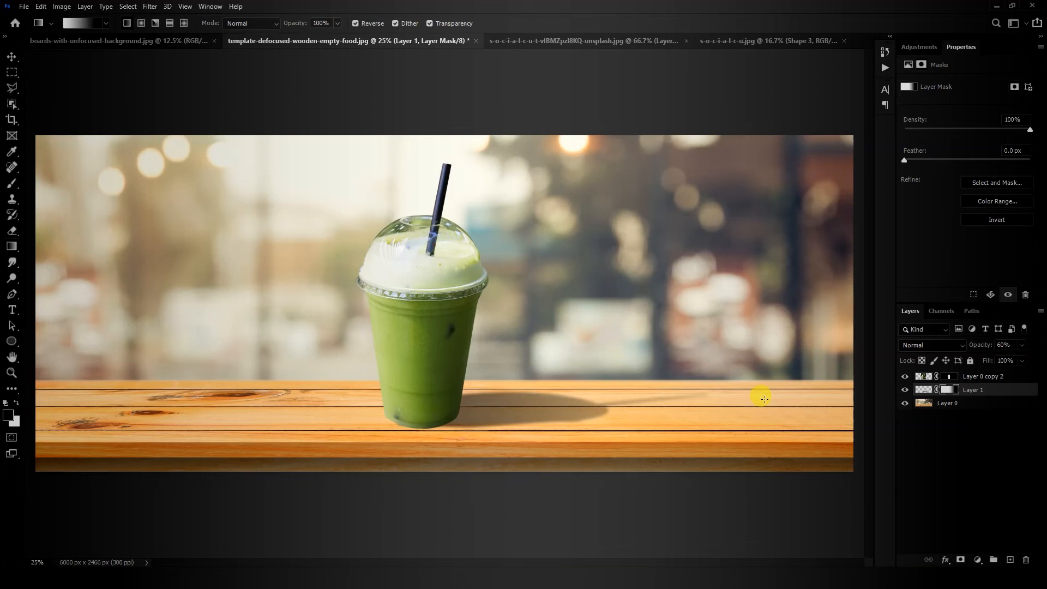
left_click(12, 57)
left_click_drag(483, 409, 599, 417)
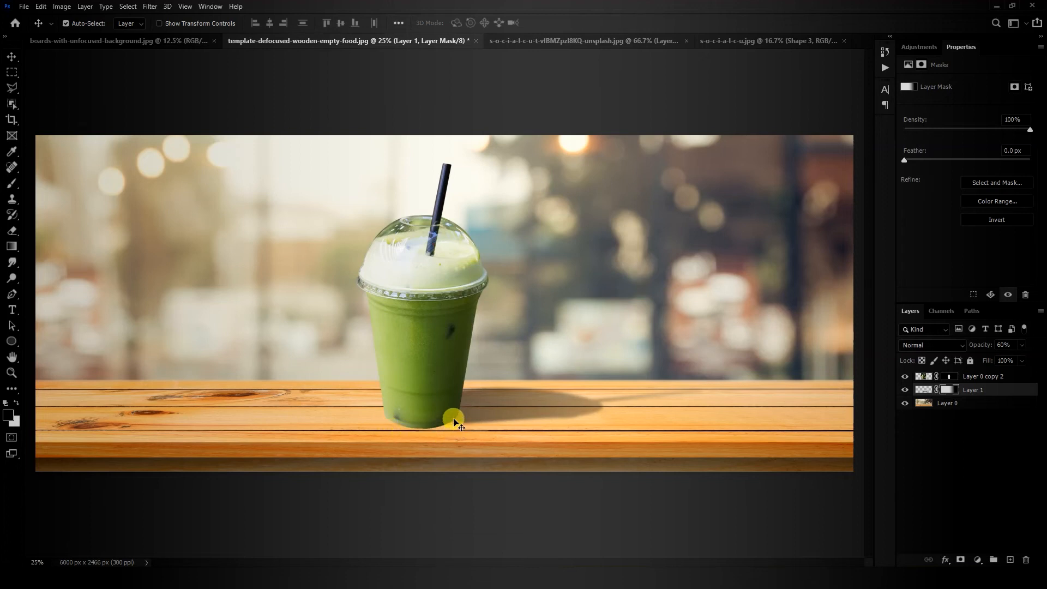
Draw an ellipse of about 572 × 141 px around the cup's base, behind the cup layer, and fill it with black
left_click(12, 341)
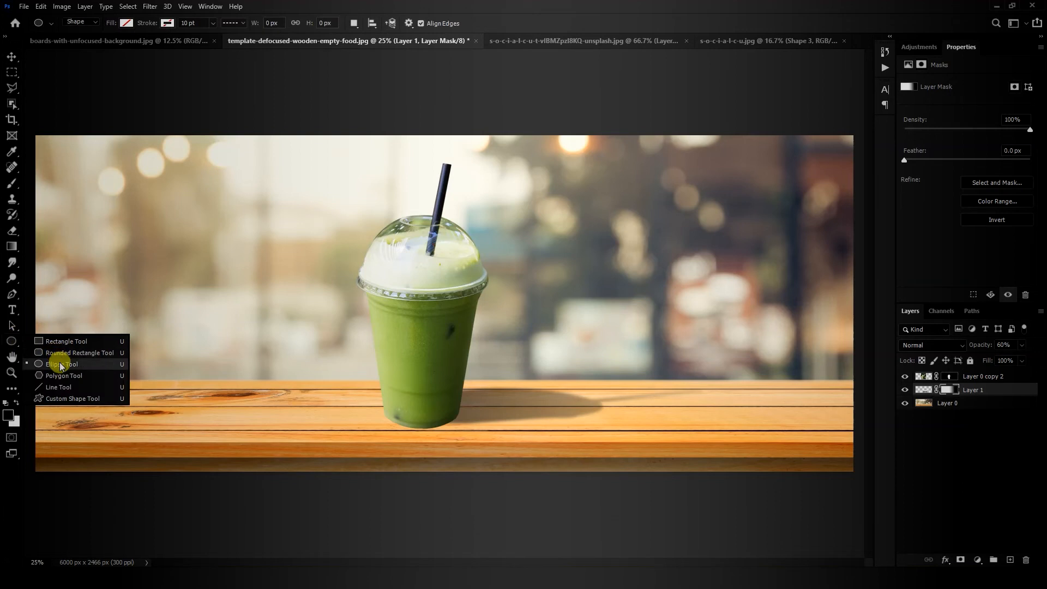
left_click(49, 381)
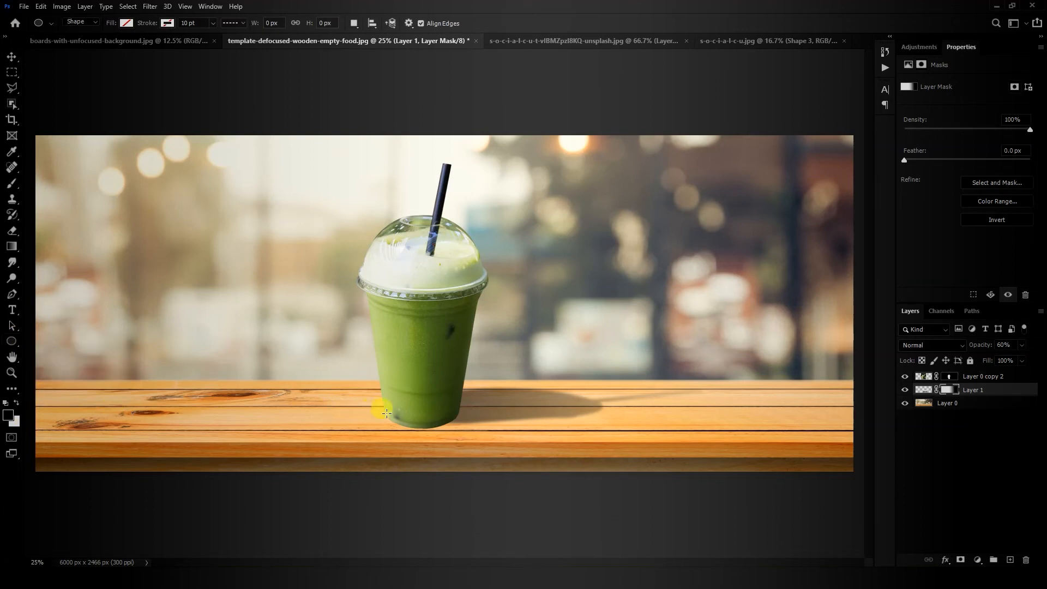
left_click_drag(383, 412, 461, 431)
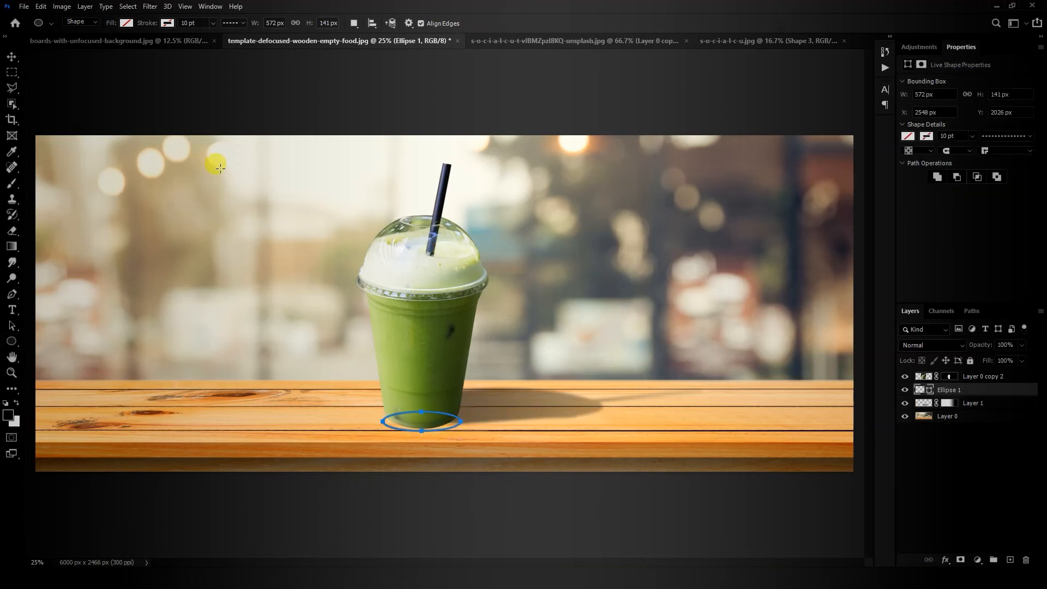
left_click(127, 23)
left_click(56, 84)
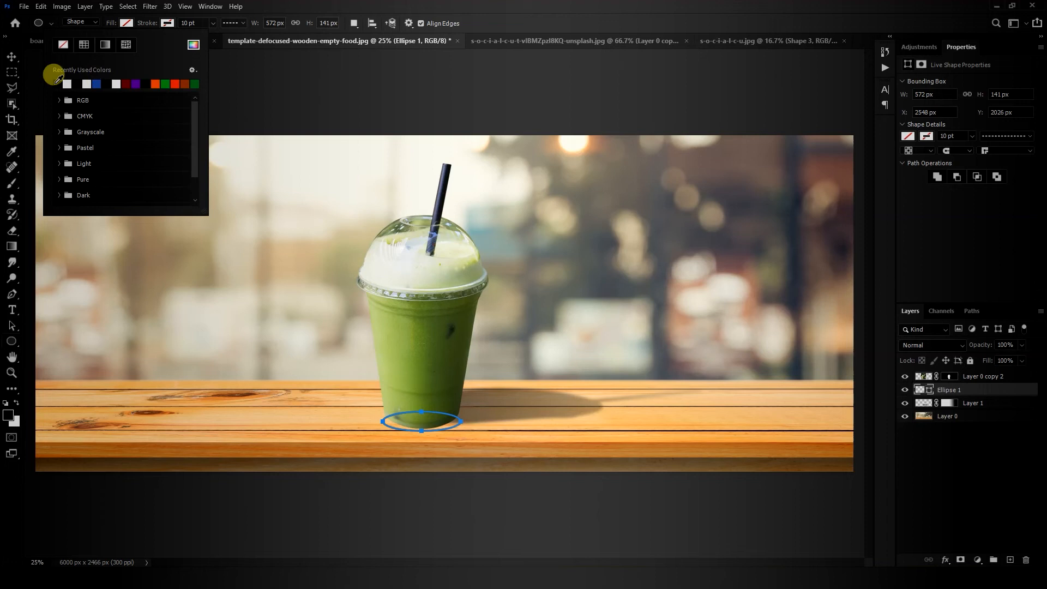
Rasterize the black ellipse and soften it by repeating the last Gaussian Blur
left_click(12, 56)
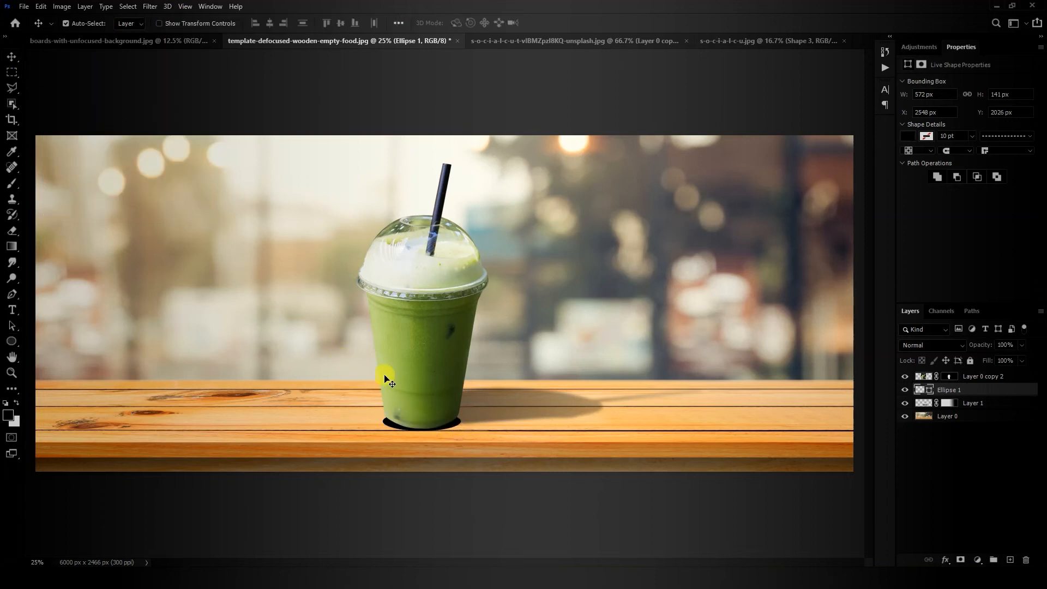
left_click(150, 6)
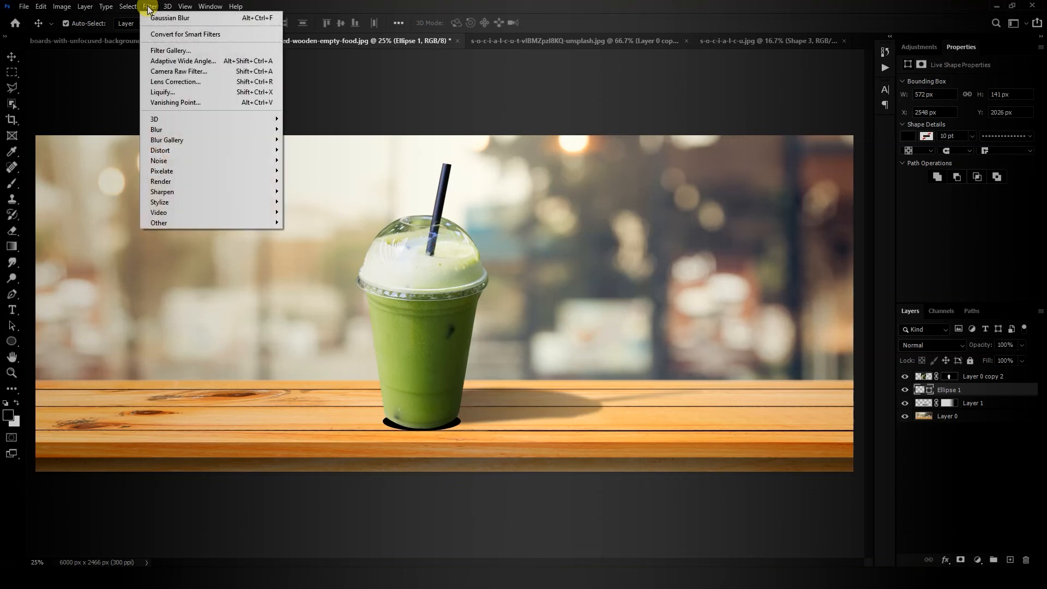
left_click(164, 18)
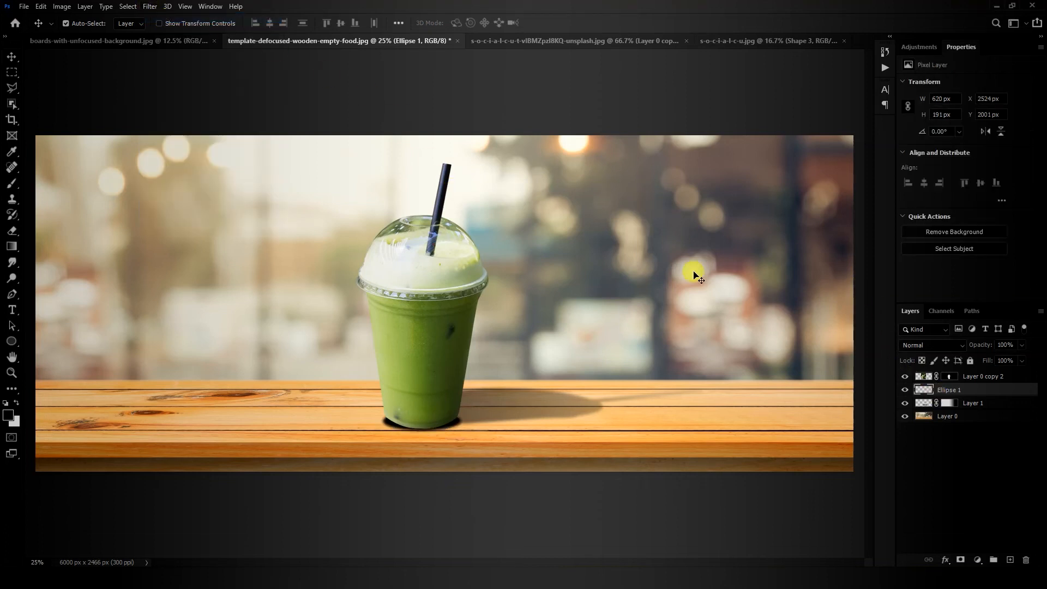
Apply a second Gaussian Blur with a larger radius to the ellipse to spread its edges further
left_click(146, 7)
mouse_move(201, 131)
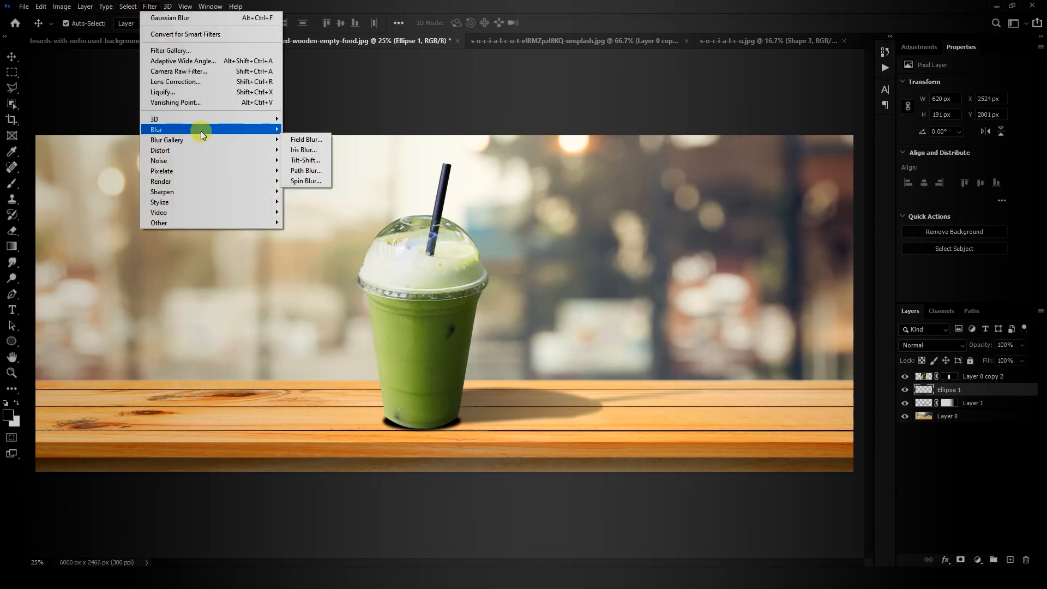
left_click(309, 170)
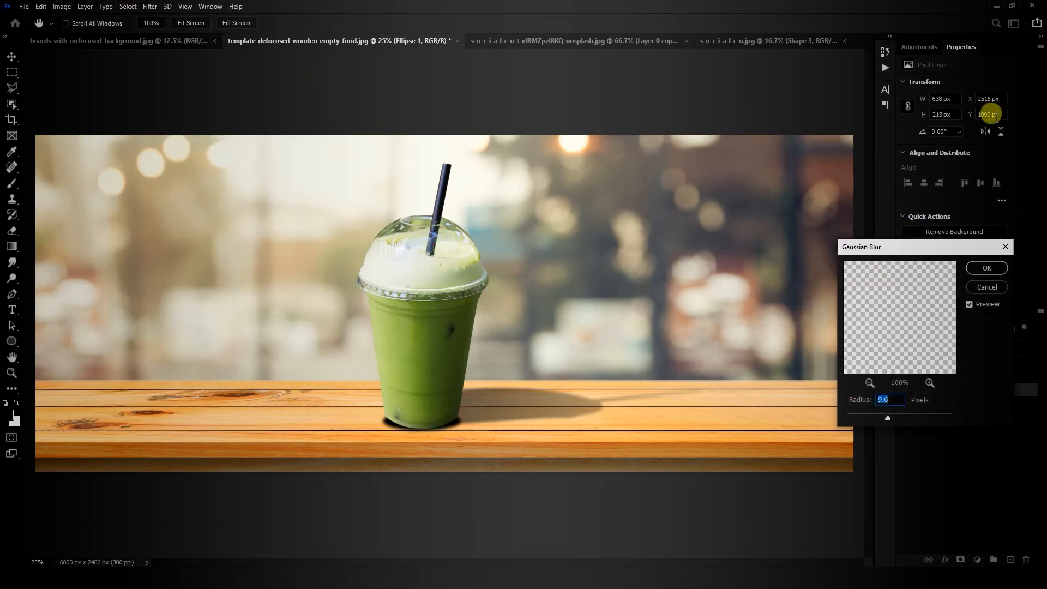
mouse_move(888, 418)
left_mouse_down()
mouse_move(909, 420)
mouse_move(889, 420)
left_mouse_up()
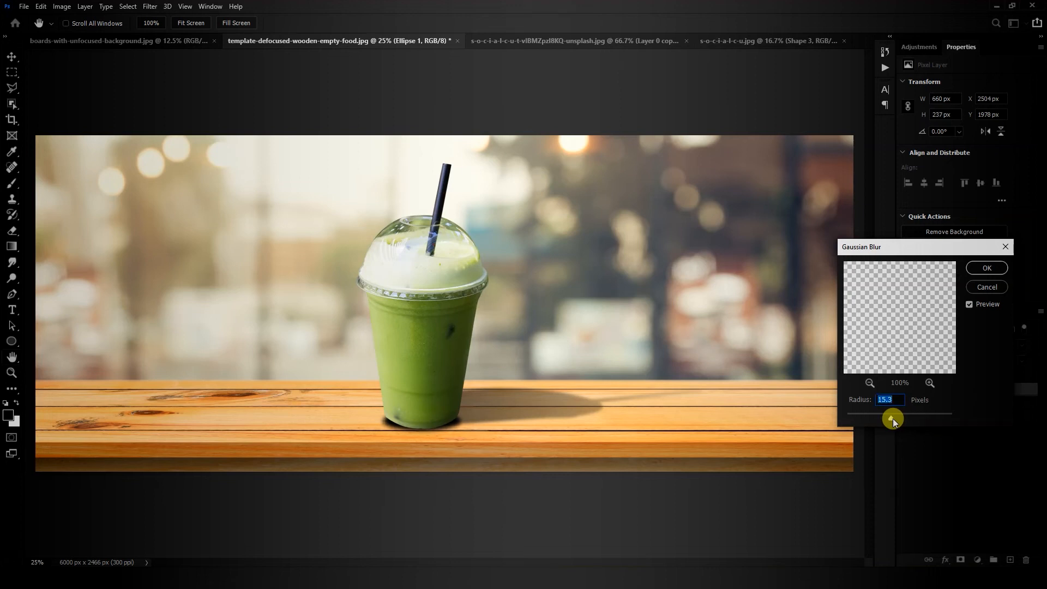
left_click(990, 267)
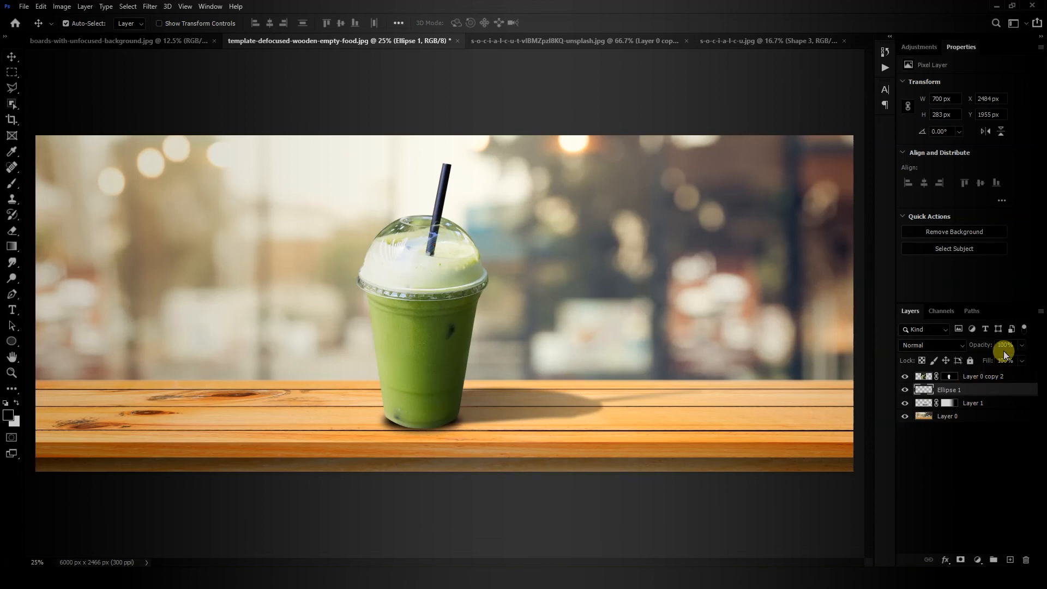
Set the ellipse layer's opacity to 70% and its blend mode to Multiply
key("8")
key("7")
left_click(938, 344)
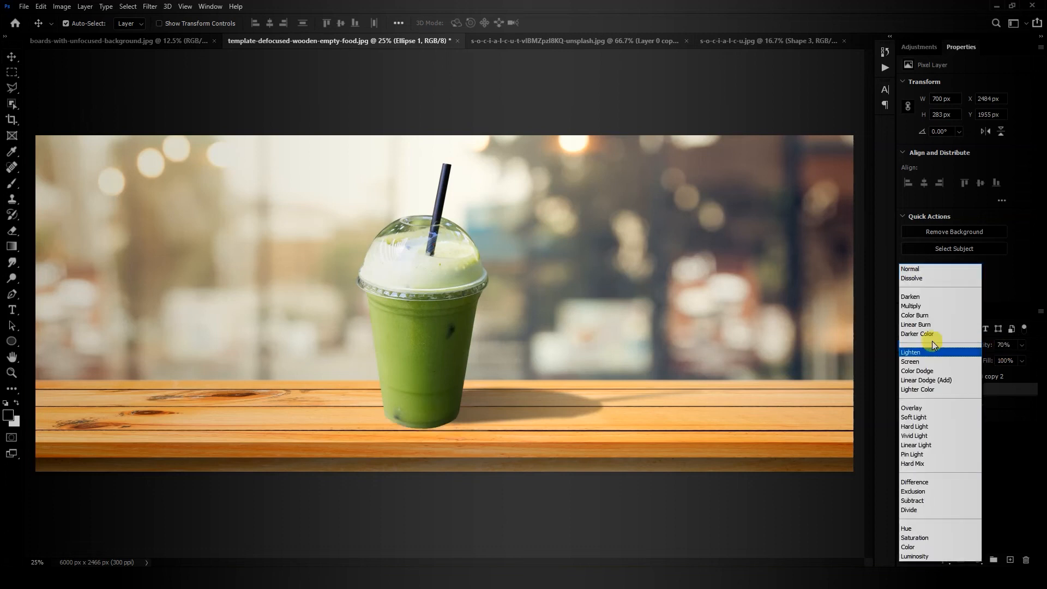
left_click(917, 305)
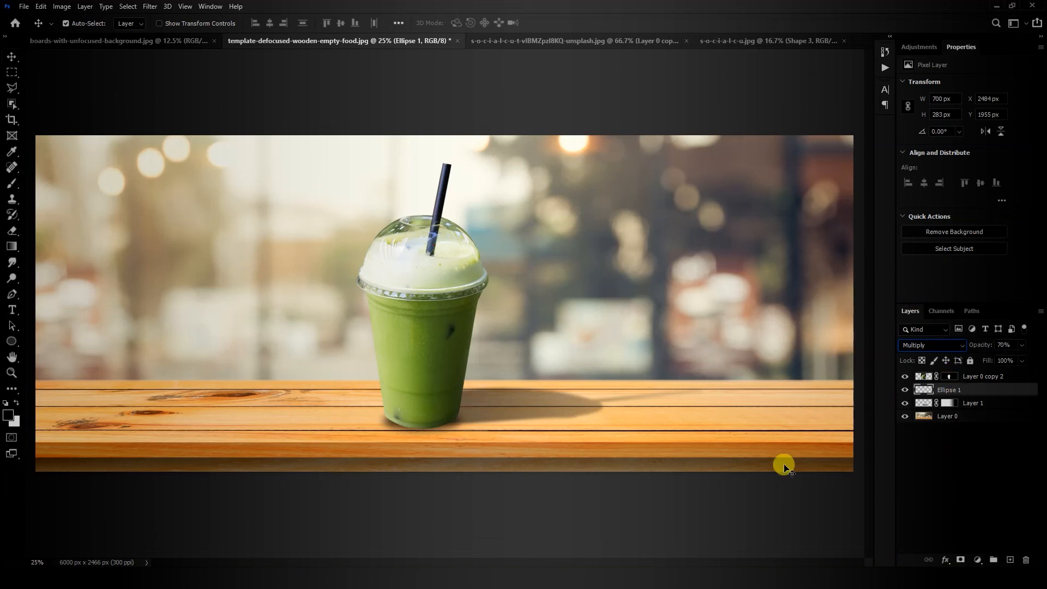
Scale the blurred ellipse under the cup to about 91.43% width and 95.30% height
left_click_drag(428, 420, 378, 421)
key("ctrl+t")
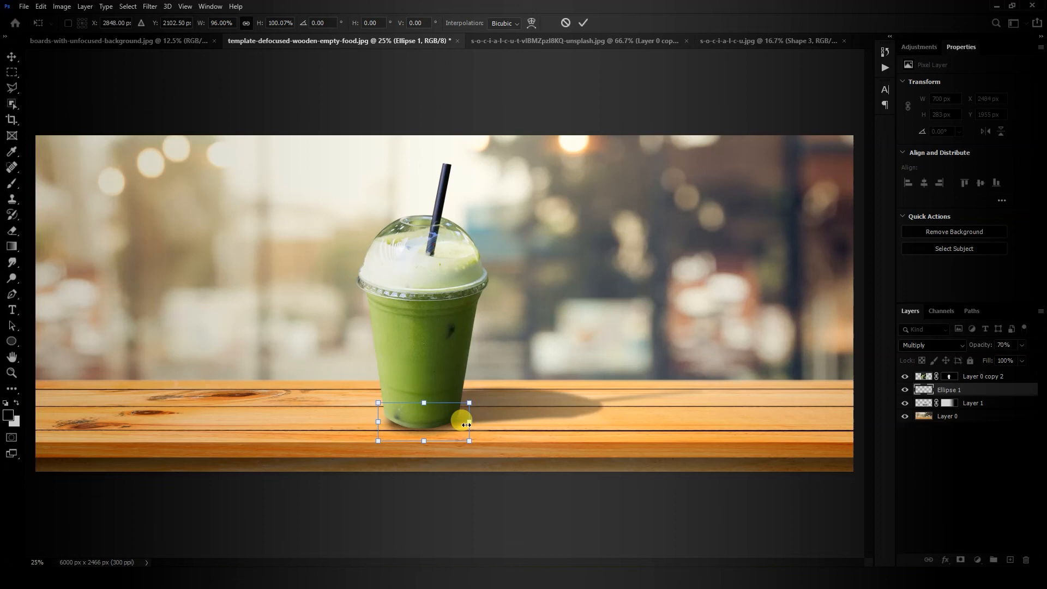
left_click_drag(469, 424, 425, 408)
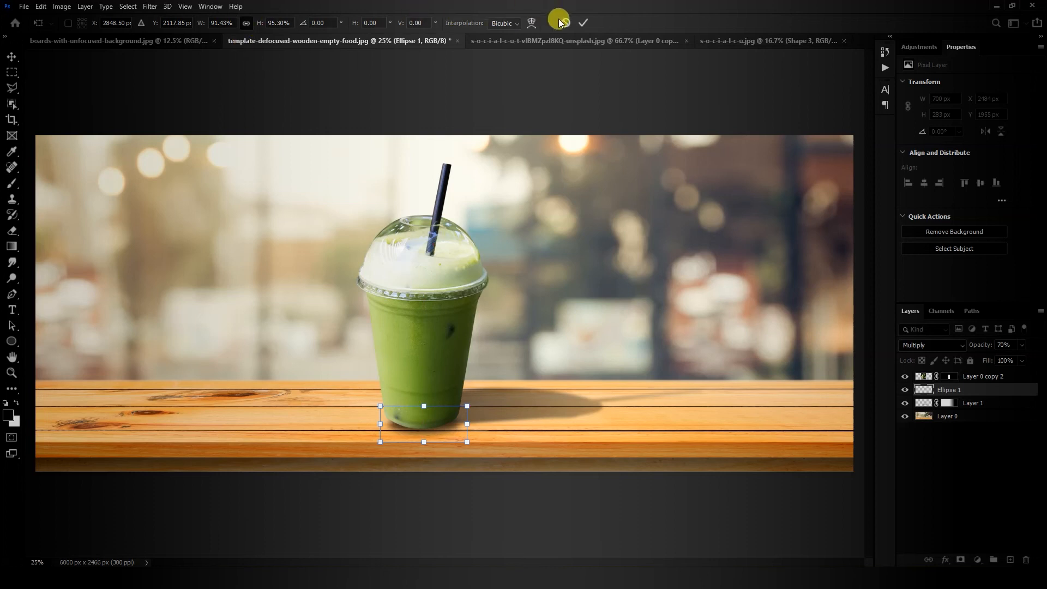
left_click(582, 24)
Turn off snapping and move the contact-shadow ellipse slightly up and left under the cup's base, to about X 2513, Y 1955 px
left_click(185, 6)
left_click(192, 212)
left_click(185, 6)
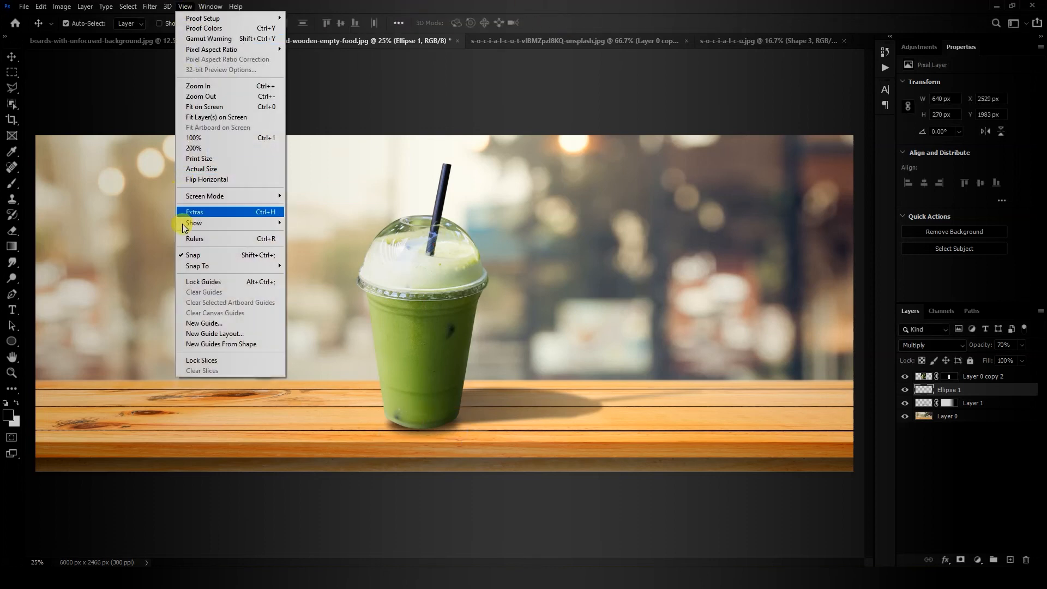
left_click(187, 256)
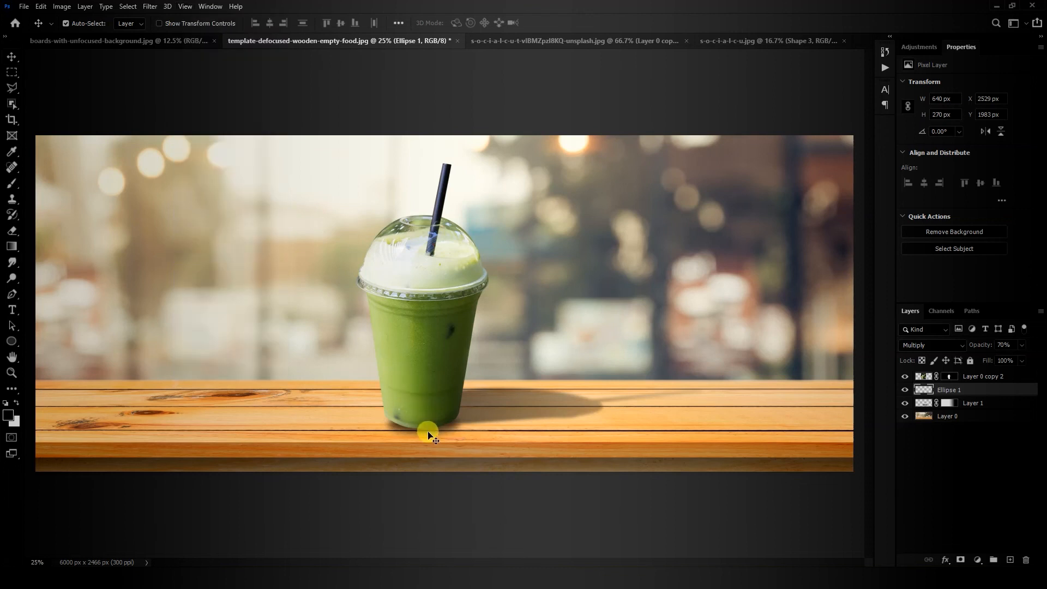
left_click_drag(428, 433, 429, 433)
left_click_drag(388, 422, 394, 421)
Copy the cup, ellipse and shadow layers together into boards-with-unfocused-background.jpg, removing the small cup already placed there
key("ctrl+minus")
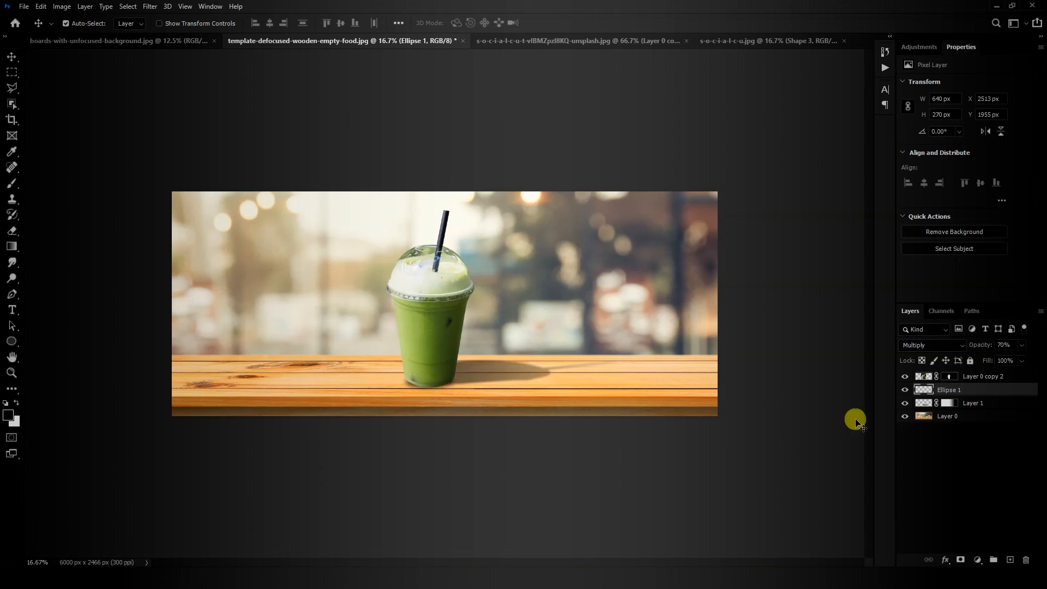
left_click(970, 378)
left_click(974, 407, "shift")
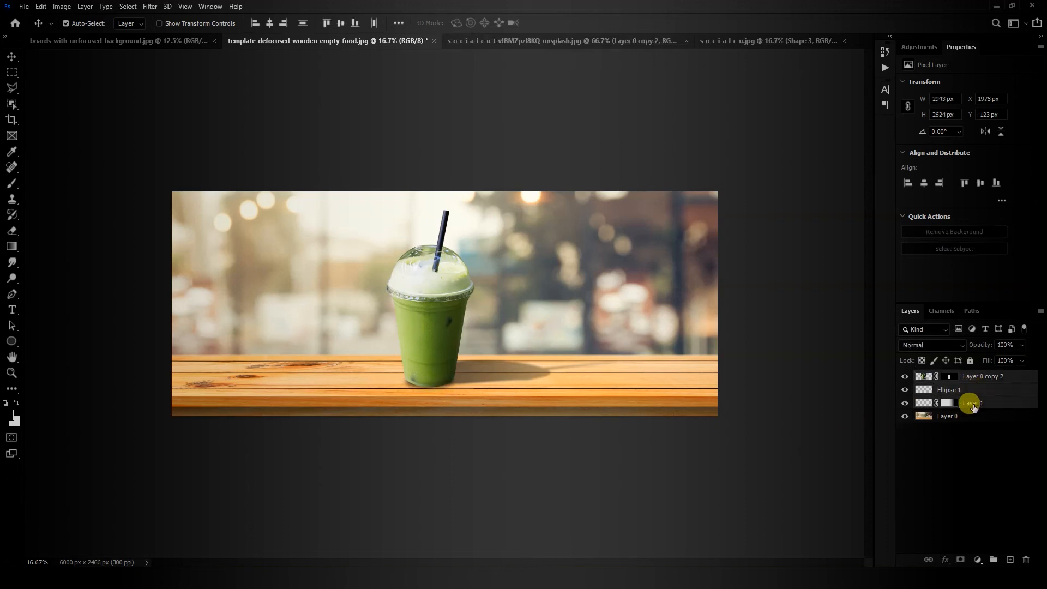
left_click_drag(975, 406, 350, 215)
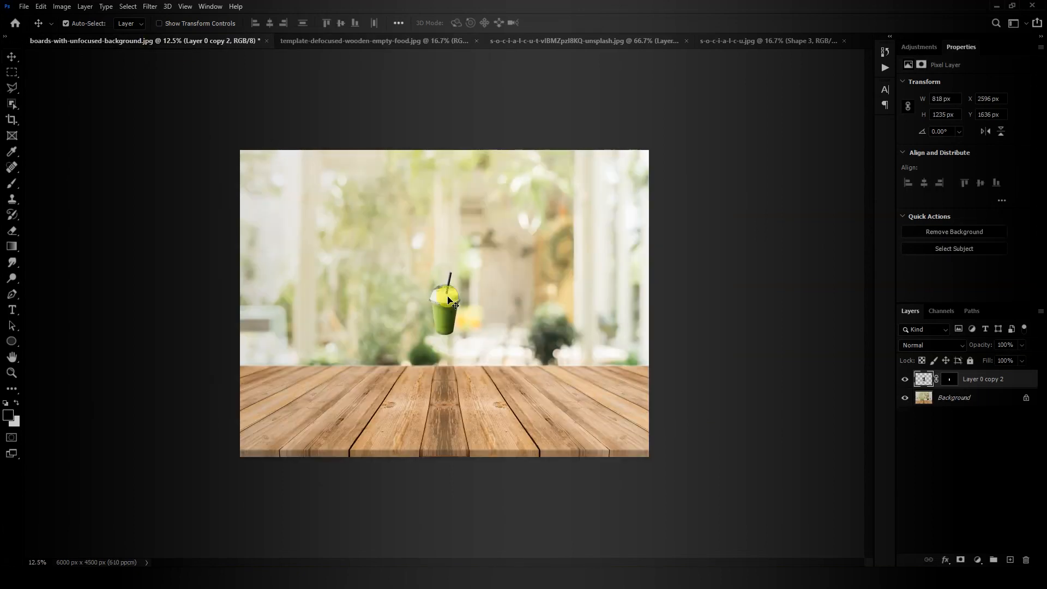
key("ctrl+z")
key("ctrl+shift+z")
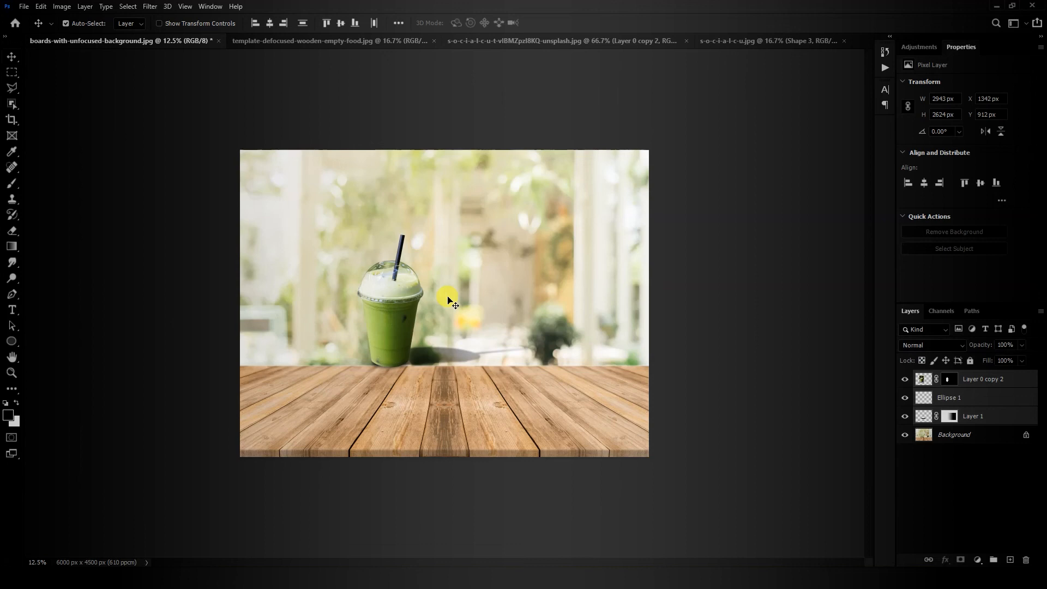
Move the cup and its shadows onto the plank table and scale them together proportionally to 161.87%
left_click_drag(407, 298, 447, 348)
key("ctrl+t")
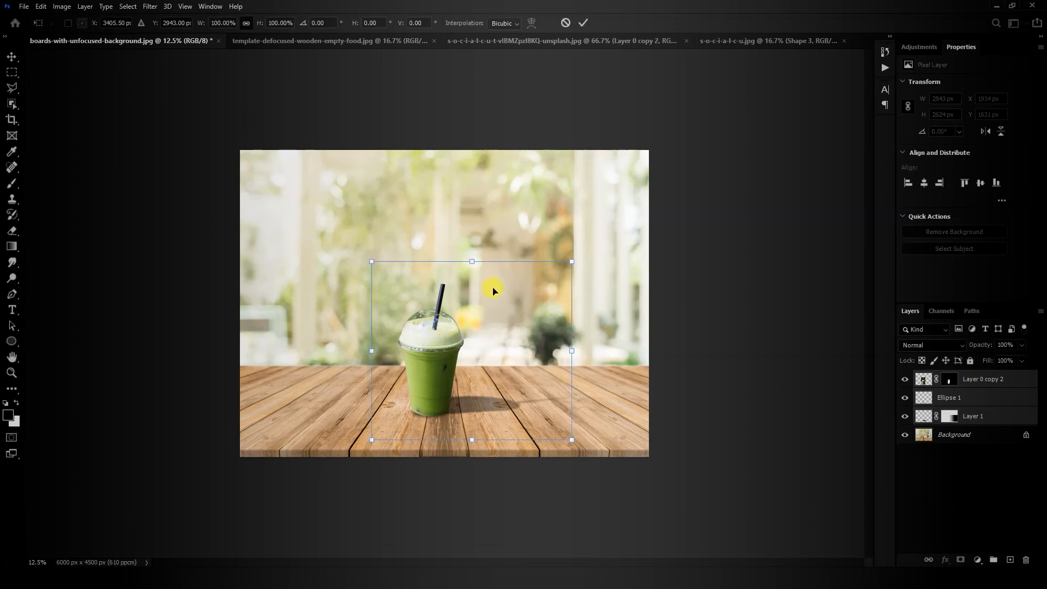
left_click_drag(565, 247, 644, 171)
left_click_drag(368, 181, 331, 151)
mouse_move(402, 294)
left_mouse_down()
mouse_move(408, 310)
mouse_move(398, 312)
left_mouse_up()
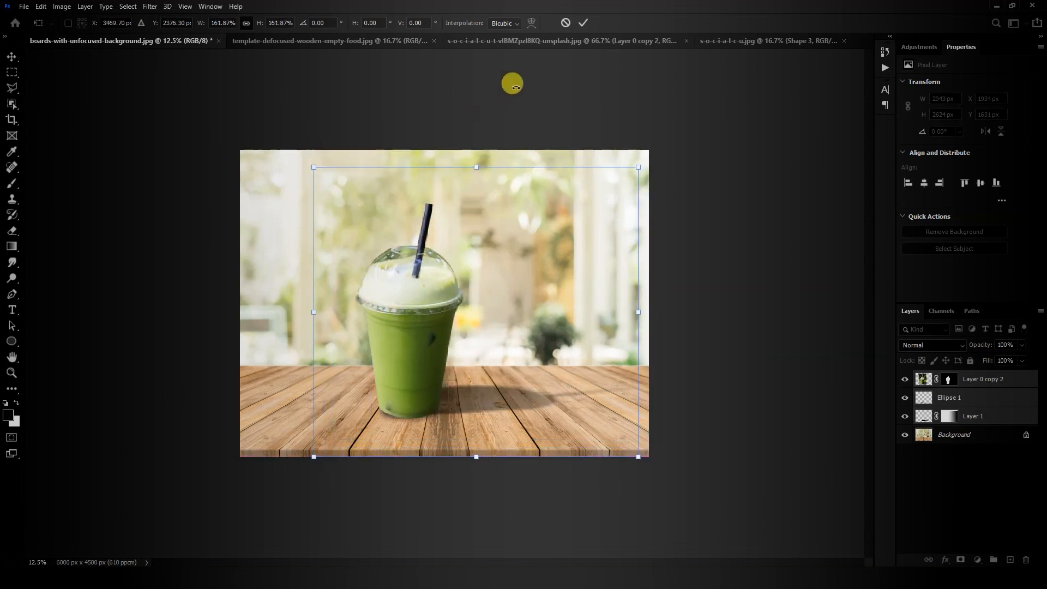
left_click(585, 23)
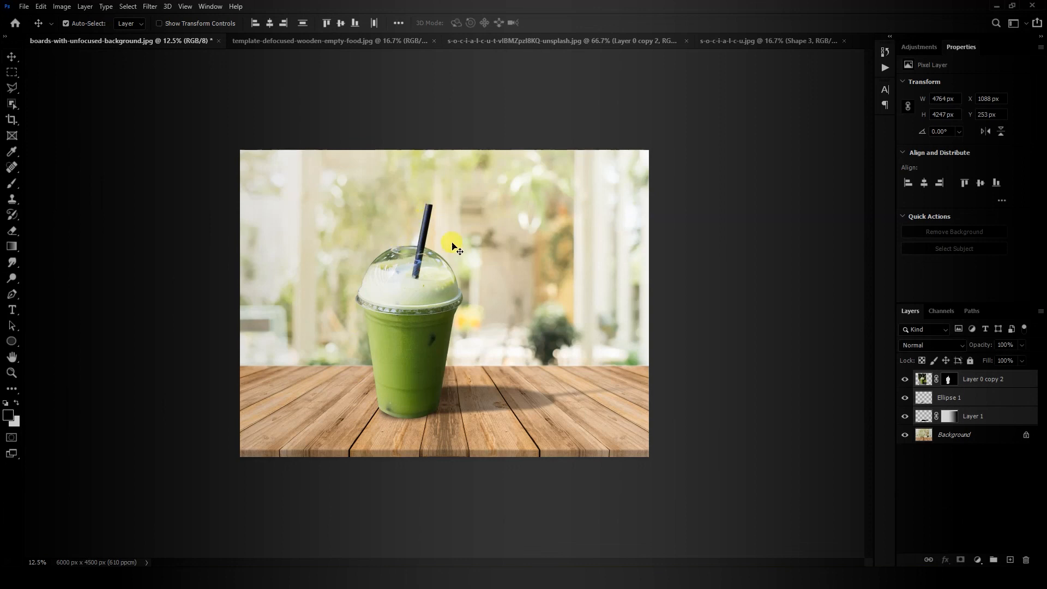
left_click(61, 6)
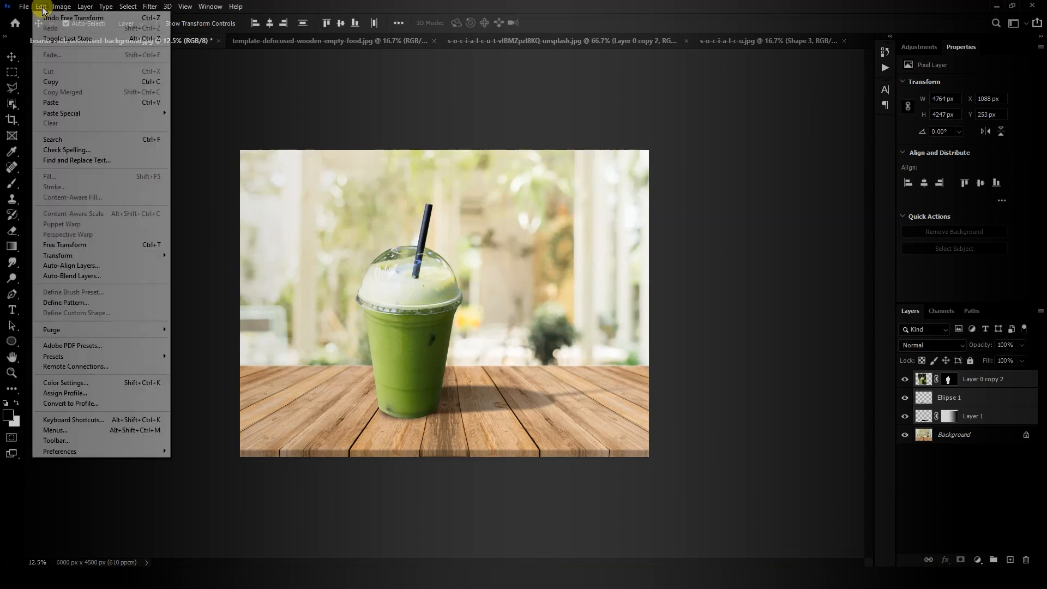
left_click(41, 6)
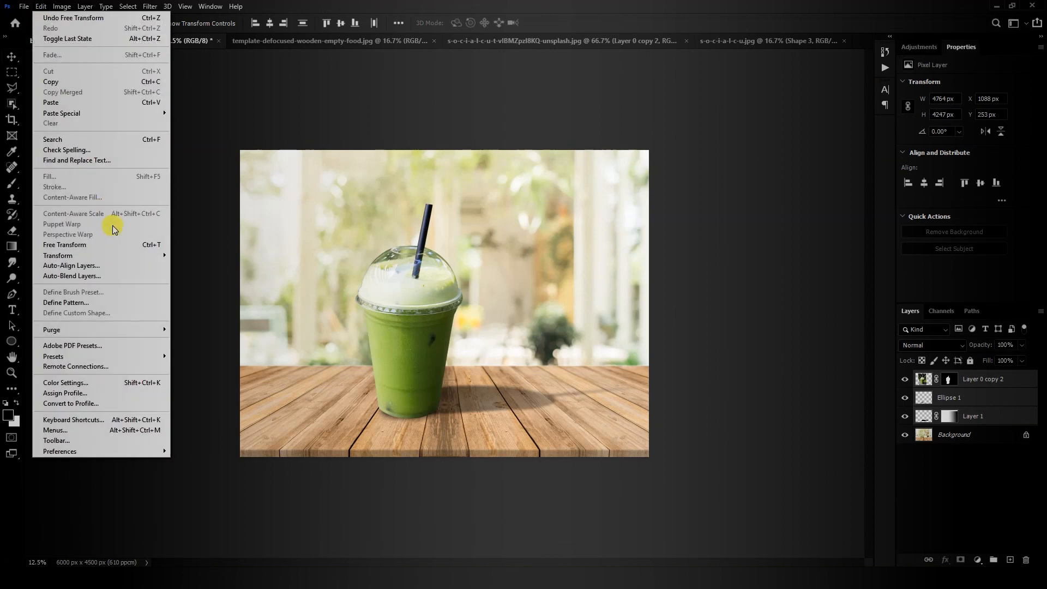
left_click(211, 212)
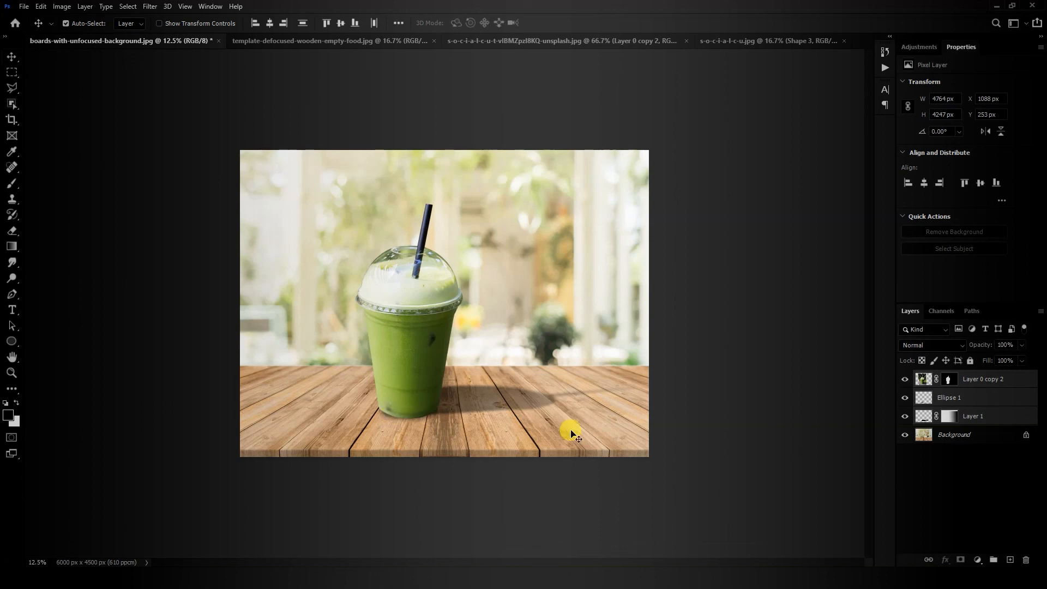
Shift only the Ellipse 1 contact shadow slightly down and right beneath the cup's base, to about X 1984, Y 3662 px
left_click(716, 425)
left_click(988, 399)
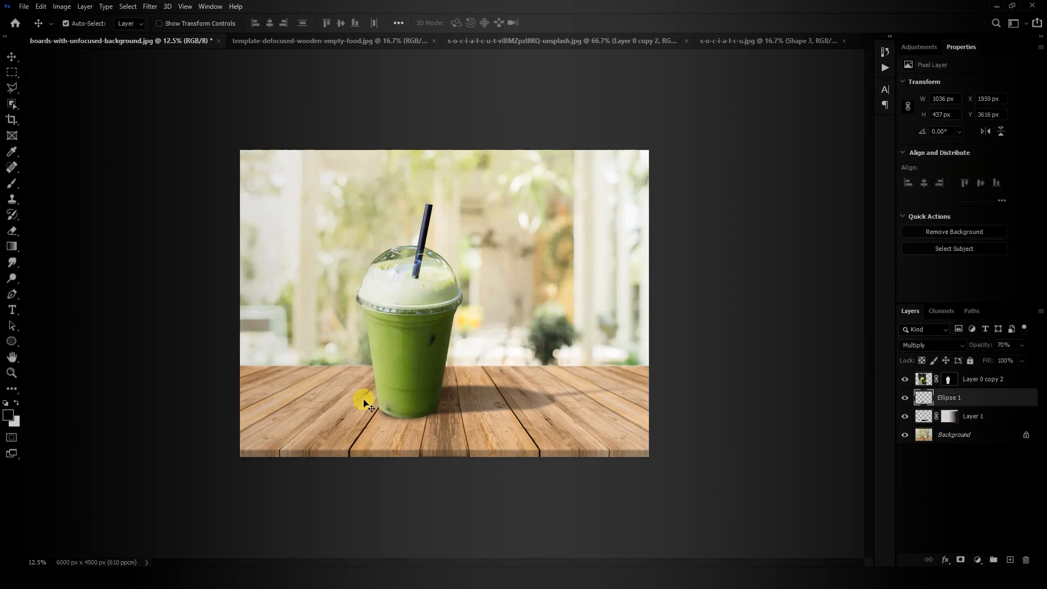
left_click_drag(384, 417, 385, 417)
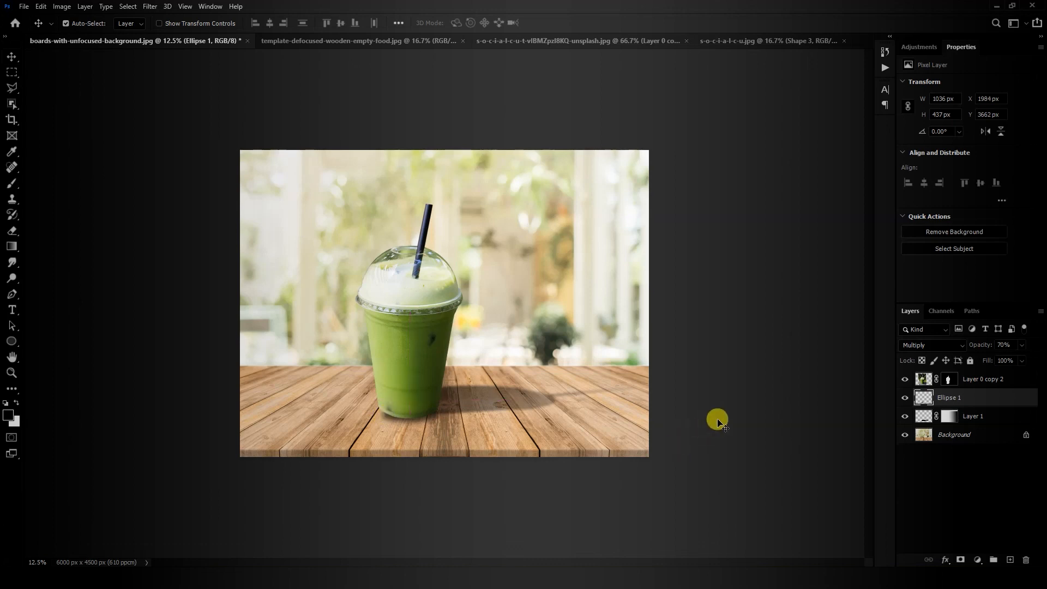